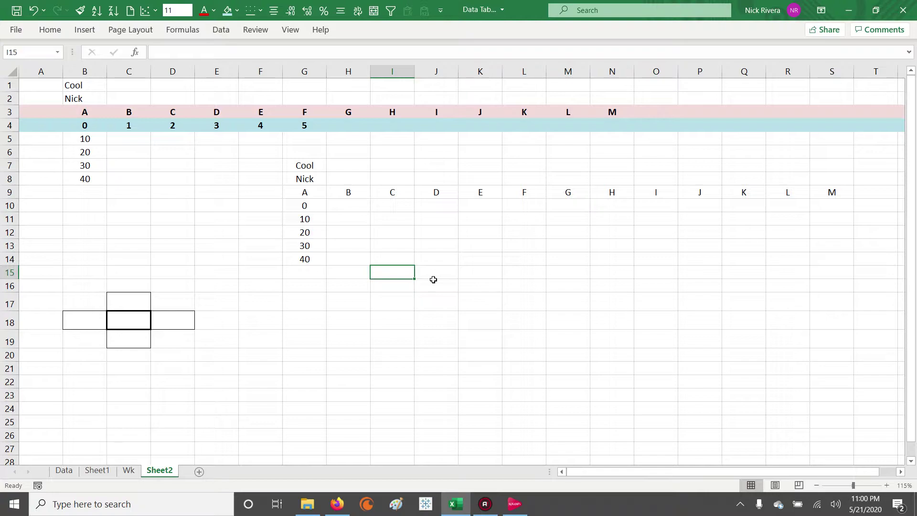
type("5")
key("Escape")
left_click_drag(100, 113, 614, 114)
left_click_drag(89, 84, 610, 123)
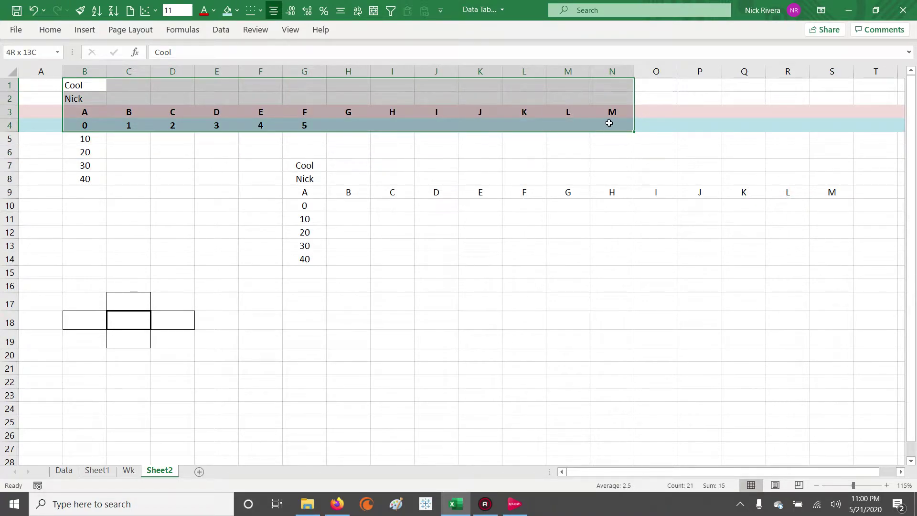
left_click_drag(79, 84, 77, 178)
left_click(373, 314)
left_click(383, 297)
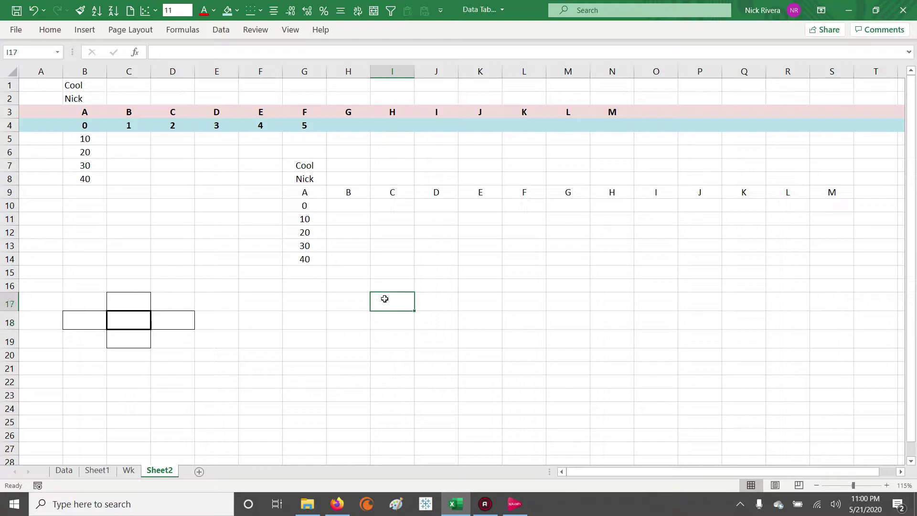
- Enter the label "Sales" in cell J16 of Sheet2
left_click(422, 283)
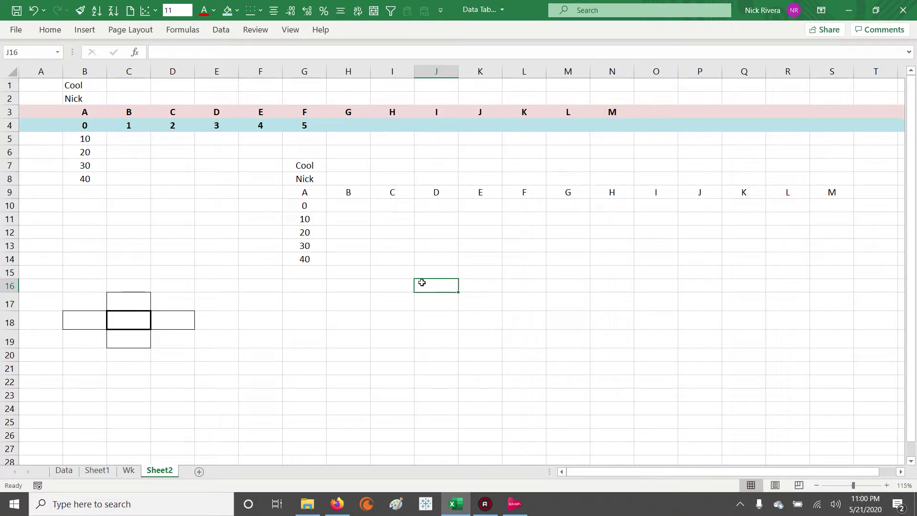
type("Sales")
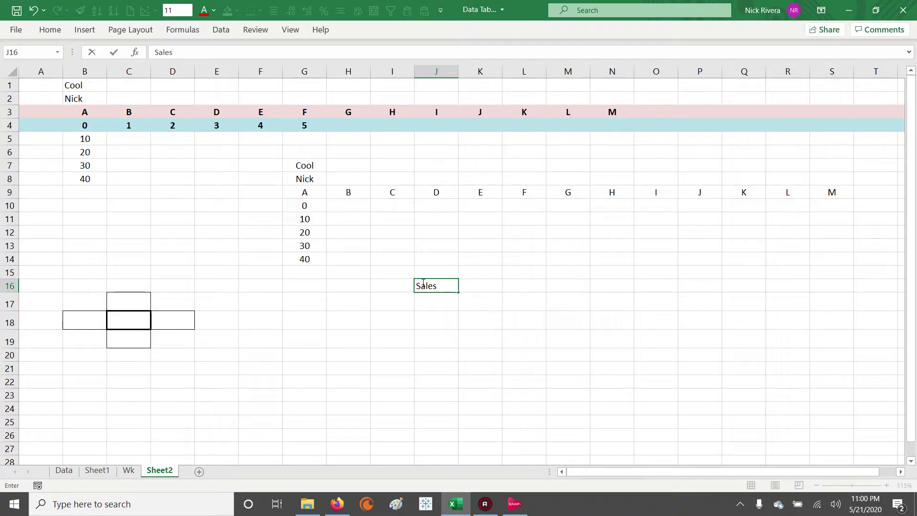
key("Return")
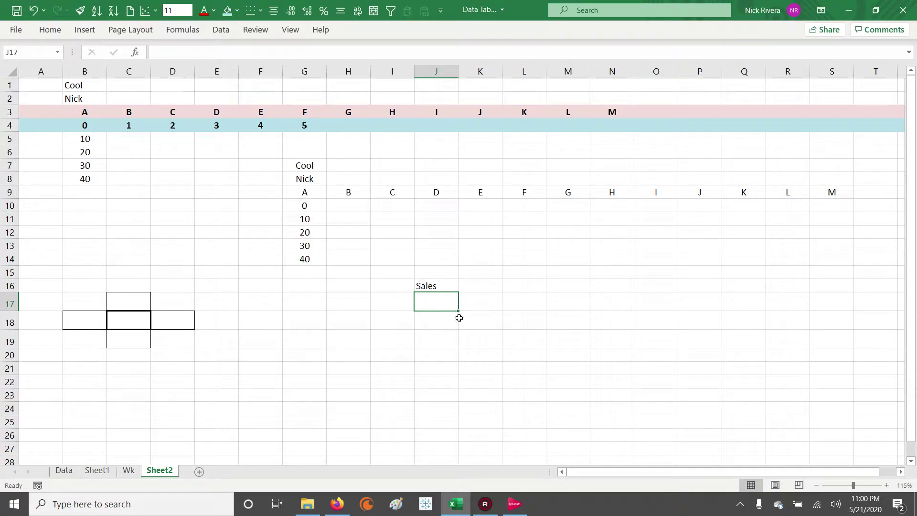
- Move the Sales label from cell J16 to cell J20
left_click(436, 286)
scroll(444, 304, "down", 1)
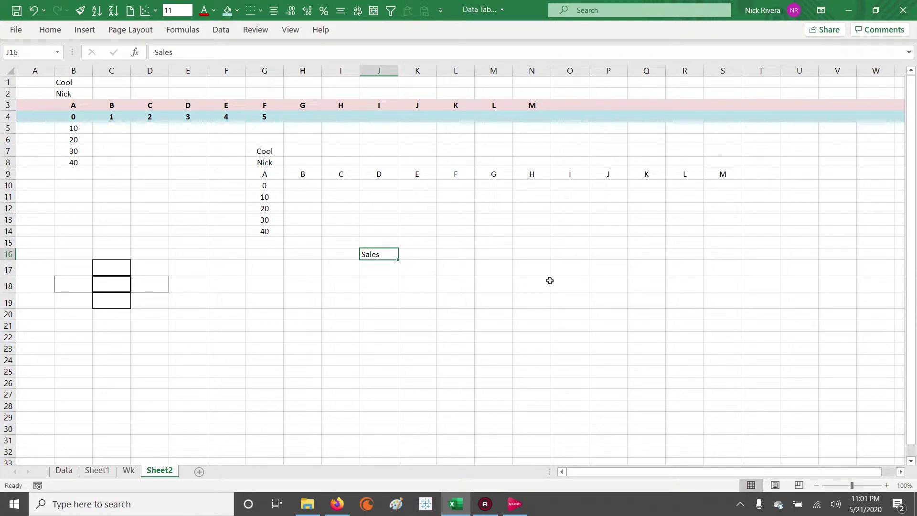
key("ctrl+x")
key("Down")
key("Down")
key("Down")
key("Down")
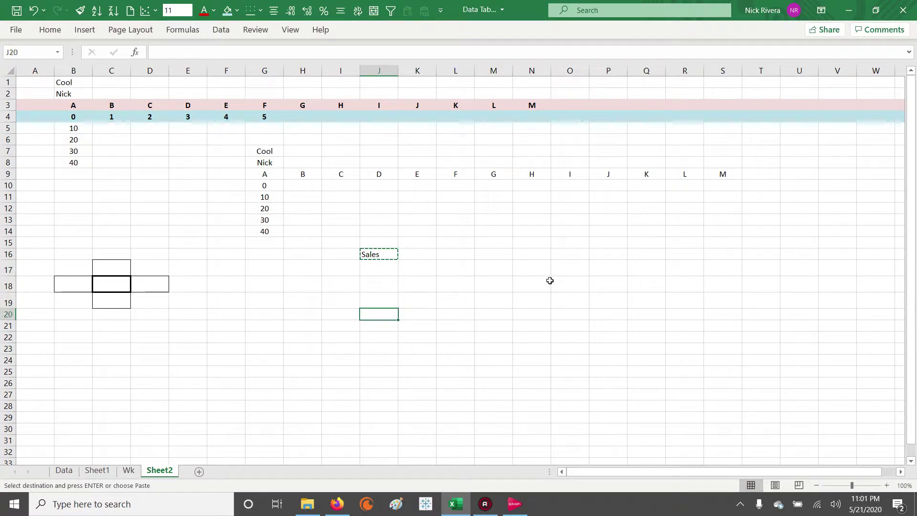
key("ctrl+v")
key("Up")
key("Down")
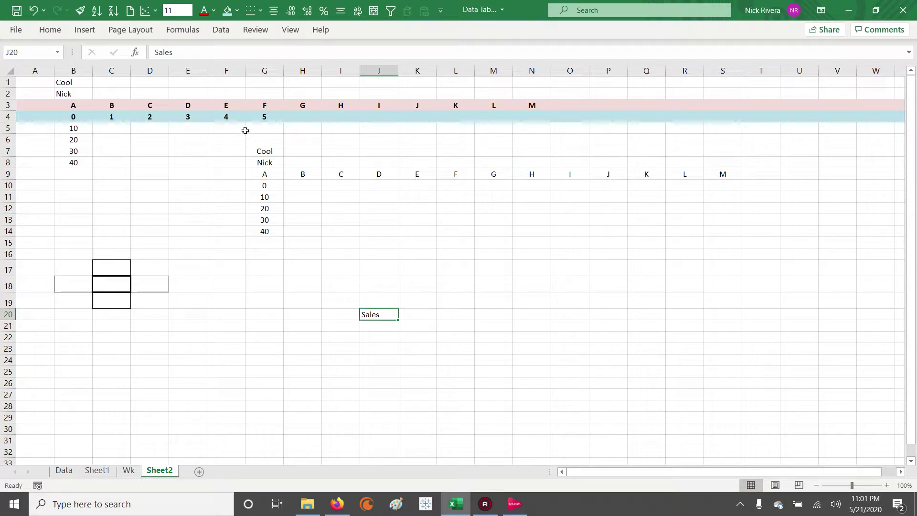
- Change the header in cell J20 to "Sales $"
key("F2")
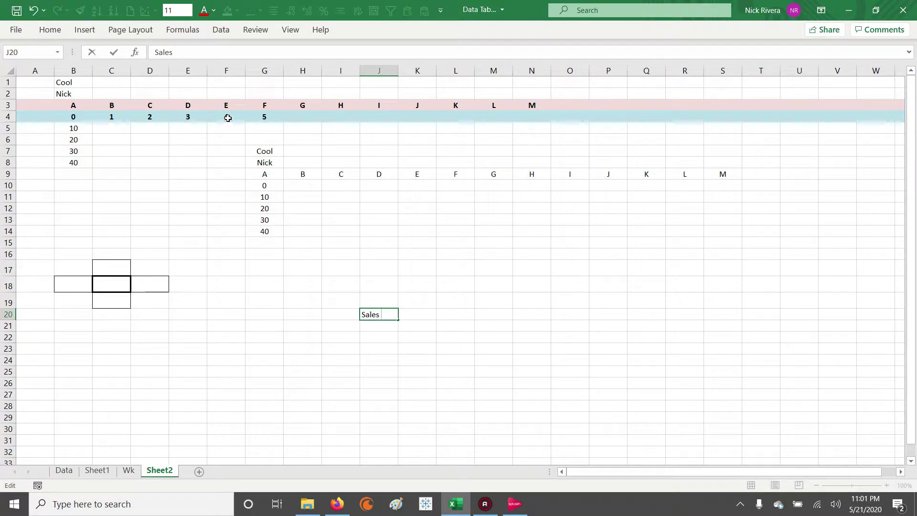
key("Return")
key("Up")
key("Down")
key("Up")
key("Down")
- Enter the header "Tax $" in cell K20, beside the sales header
key("Right")
key("Up")
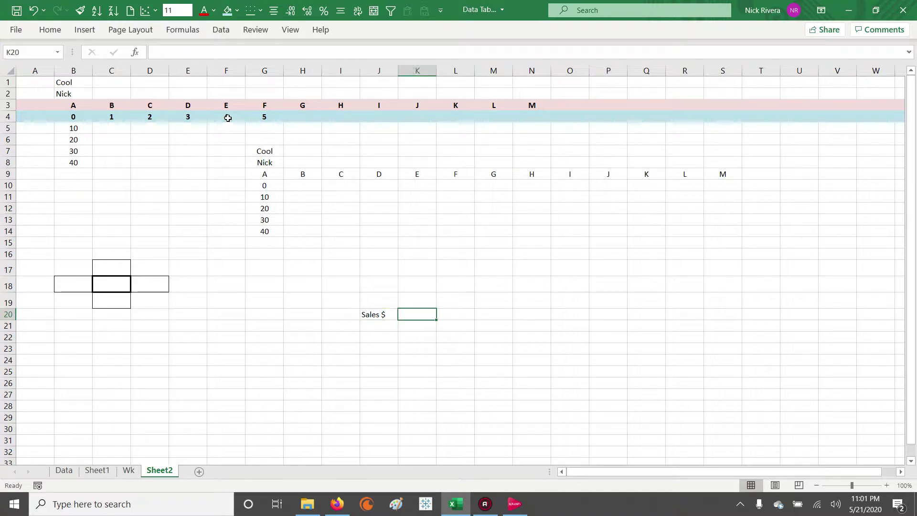
type("Tax")
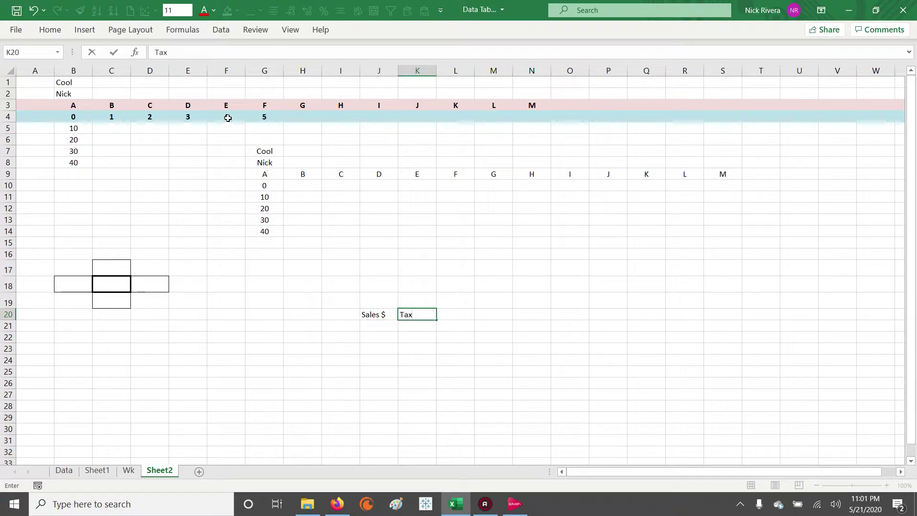
type(" $")
key("Return")
key("Up")
key("Up")
key("Down")
- Enter the label "Rate =" in cell L19, above and beside the tax header
key("Right")
key("Up")
key("Down")
key("Up")
type("Rate =")
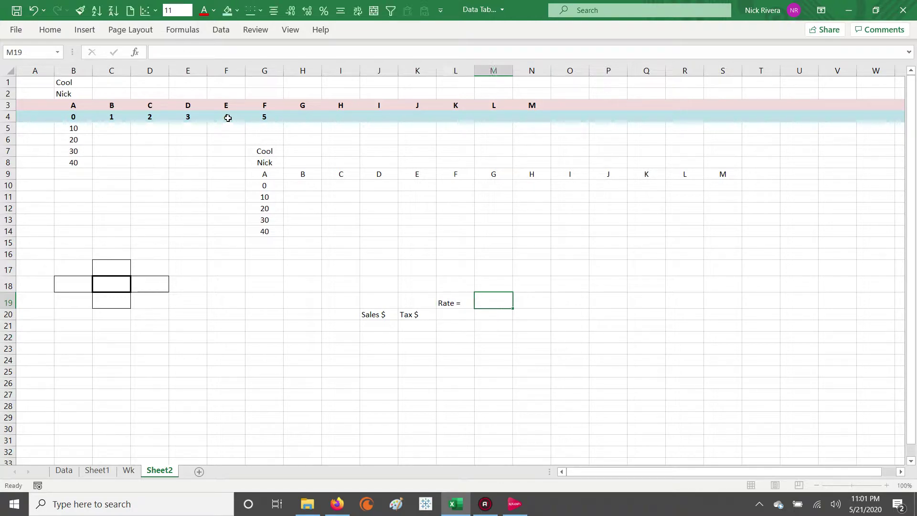
key("Return")
- Enter the formula =RANDBETWEEN(20, 125) in cell J21 under the Sales $ header
key("Left")
key("Left")
key("Down")
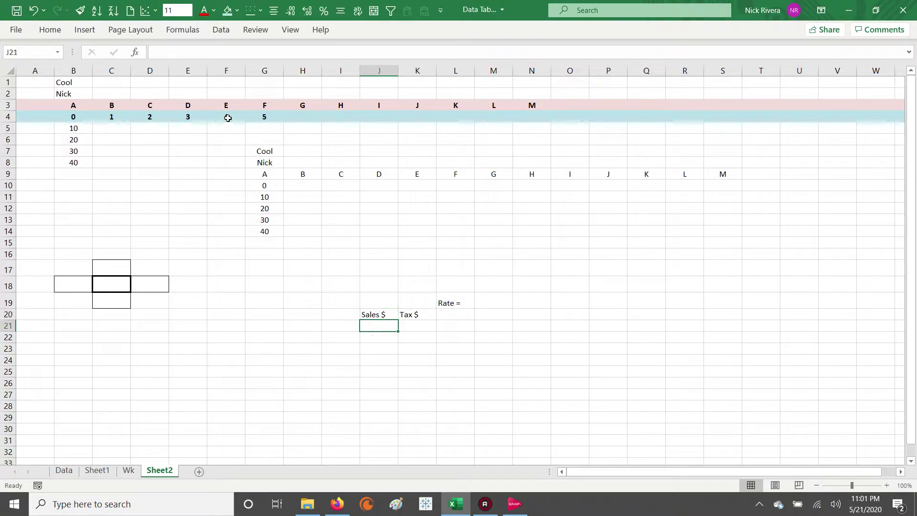
type("=ran")
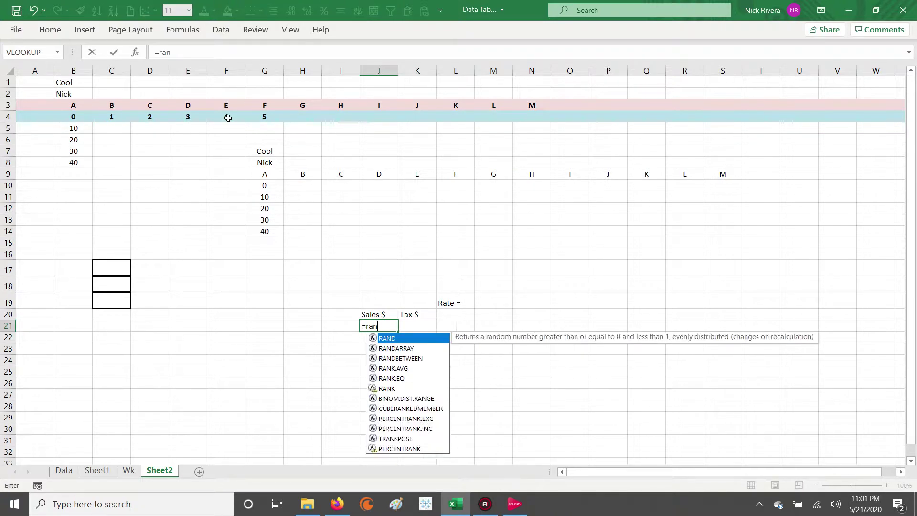
type("db")
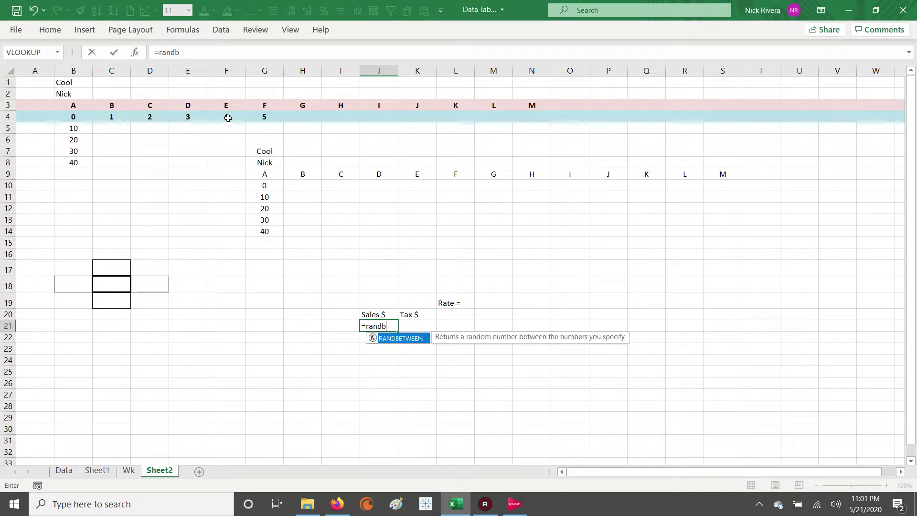
type("etween(")
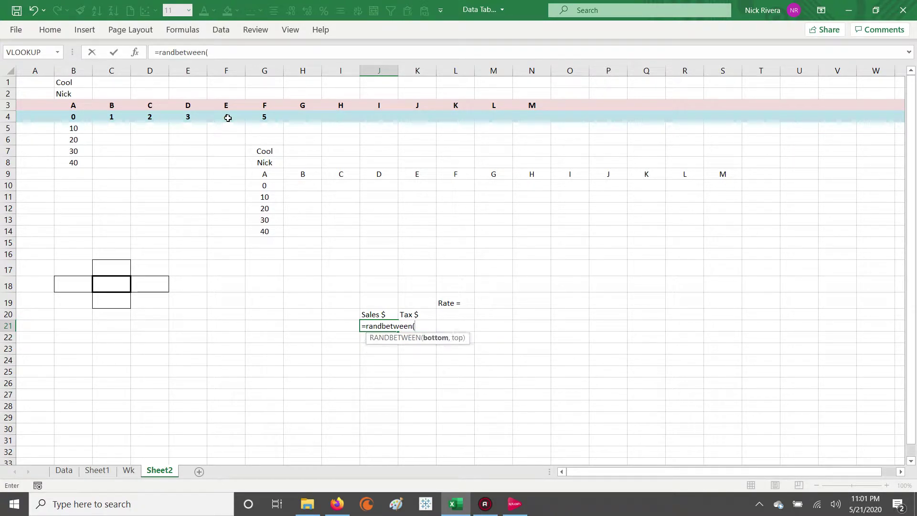
type("20, 125")
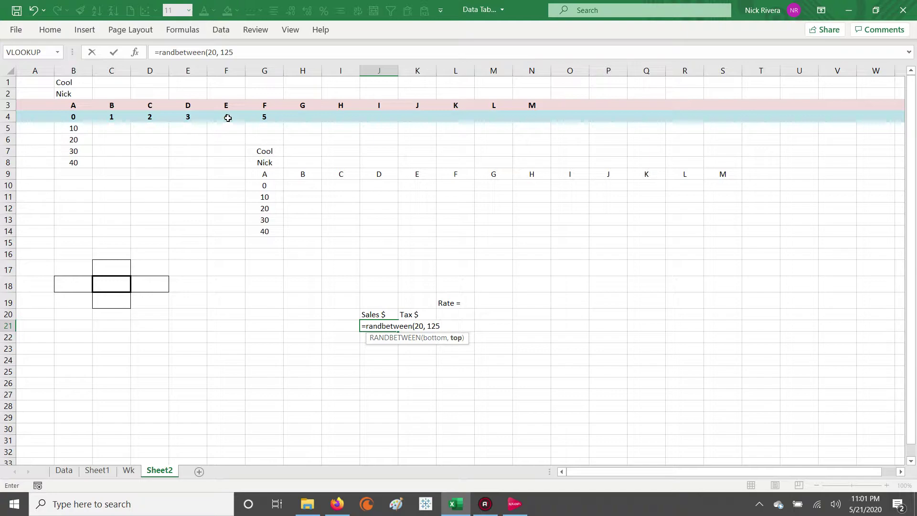
type(")")
key("Return")
key("Up")
key("ctrl+c")
key("shift+Down")
key("Up")
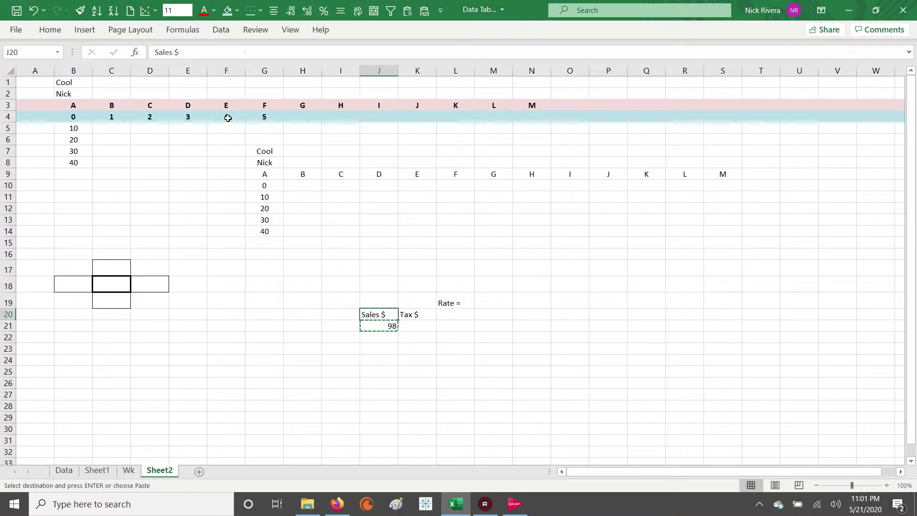
key("Escape")
- Center the contents of range I18:O29 horizontally and align them to the middle vertically
key("Left")
key("Up")
key("Up")
key("shift+Right")
key("shift+Right")
key("shift+Right")
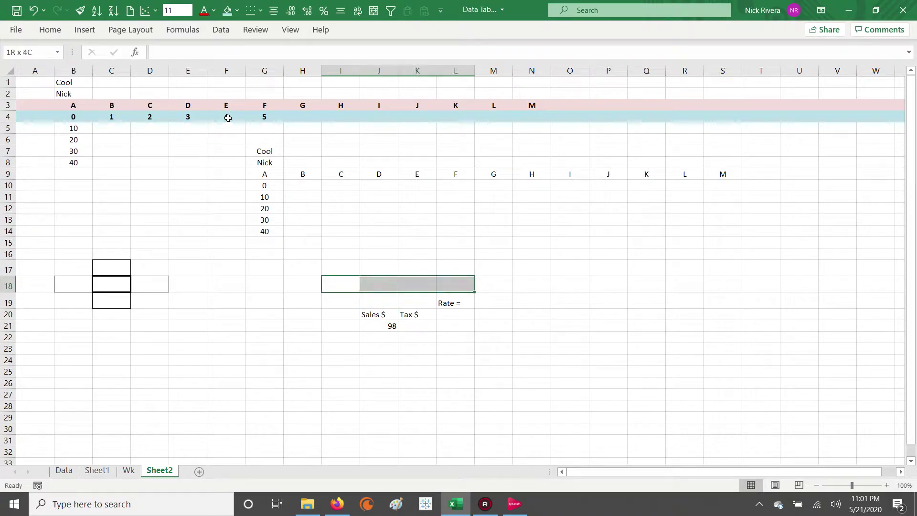
key("shift+Down")
key("shift+Right")
key("shift+Down")
key("shift+Down")
key("shift+Down")
key("shift+Down")
key("shift+Down")
key("shift+Down")
key("shift+Down")
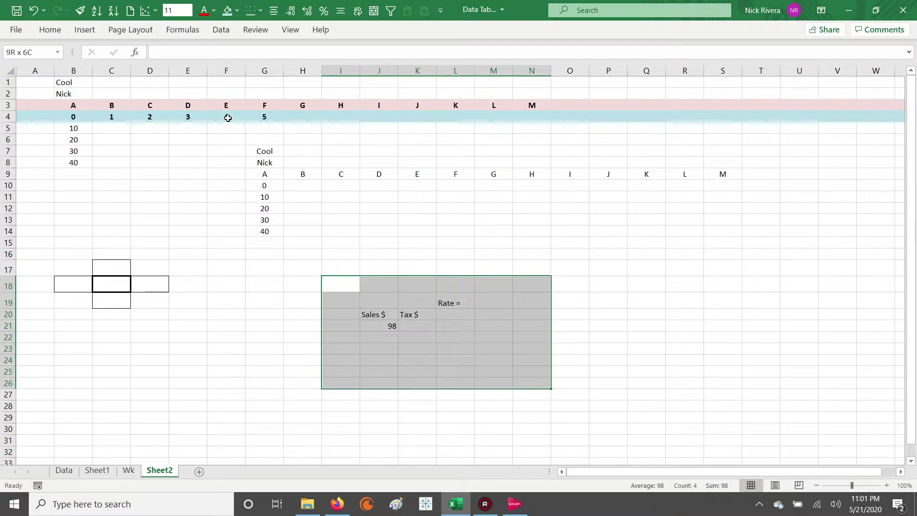
key("shift+Right")
key("shift+Right")
key("shift+Down")
key("shift+Down")
key("shift+Down")
key("alt+h")
key("a")
key("c")
key("alt+h")
key("a")
key("m")
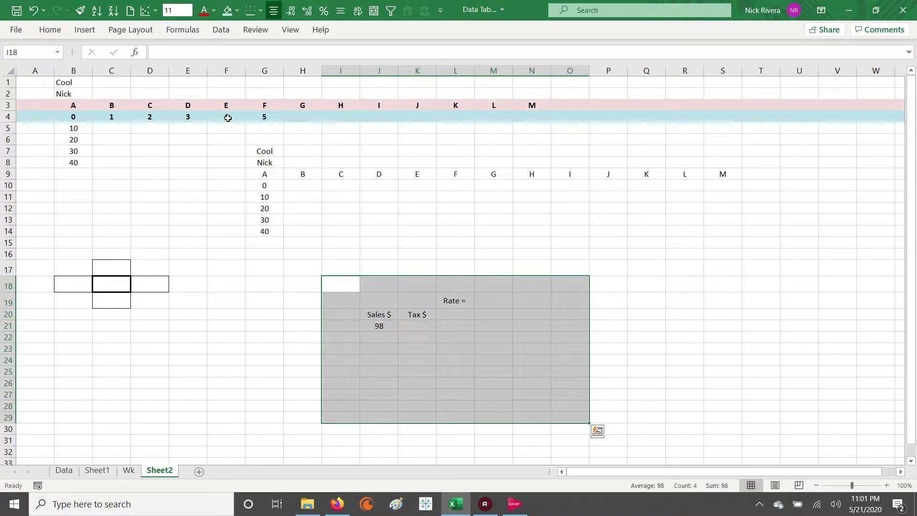
- Make the Sales $ and Tax $ headers and the Rate = label bold
key("Down")
key("Up")
key("Down")
key("Right")
key("Down")
key("shift+Right")
left_click_drag(453, 300, 479, 299)
key("ctrl+b")
- Copy the RANDBETWEEN formula from cell J21 down the Sales $ column through J29
left_click(380, 326)
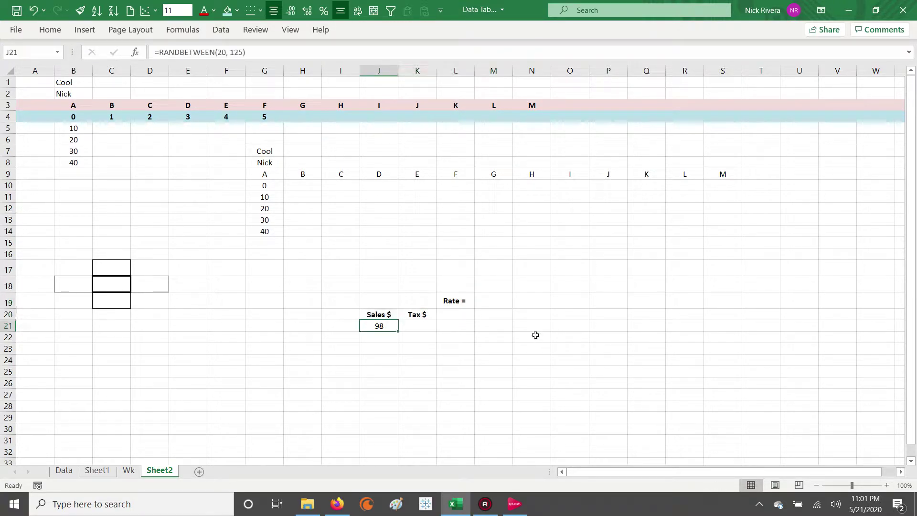
key("ctrl+c")
key("shift+Down")
key("shift+Down")
key("shift+Down")
key("shift+Down")
key("shift+Down")
key("shift+Down")
key("shift+Down")
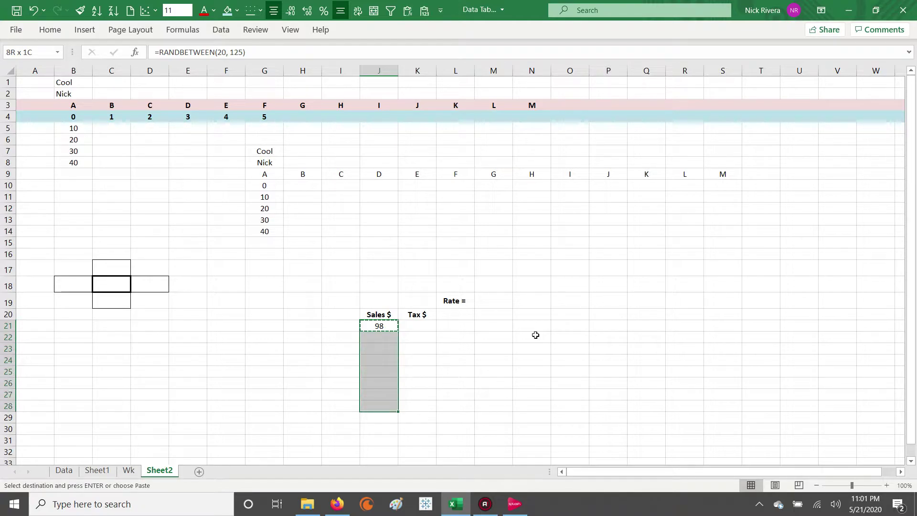
key("Return")
key("ctrl+Down")
key("ctrl+c")
key("shift+Down")
key("Return")
- Replace the random formulas in J21:J29 with their values by pasting values over them
key("ctrl+Up")
key("ctrl+shift+Down")
key("ctrl+c")
key("alt")
key("h")
key("v")
key("v")
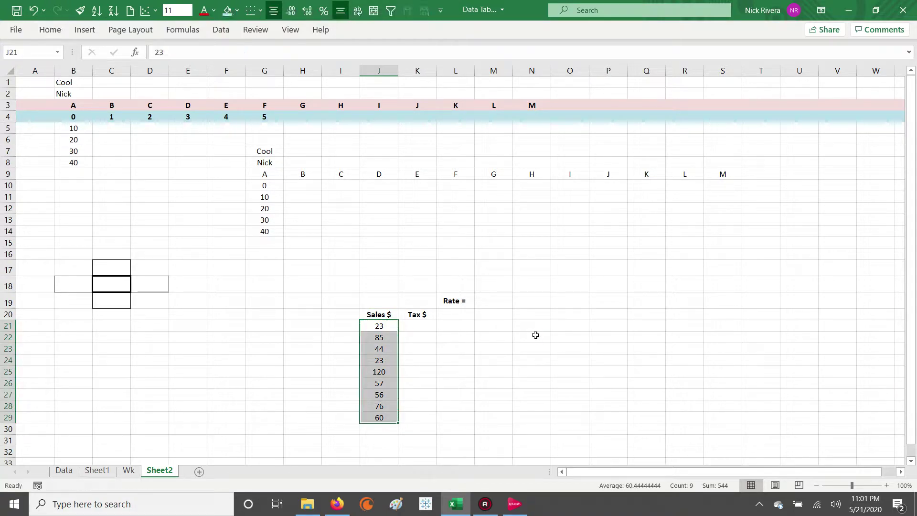
key("Up")
key("Down")
key("Right")
key("Left")
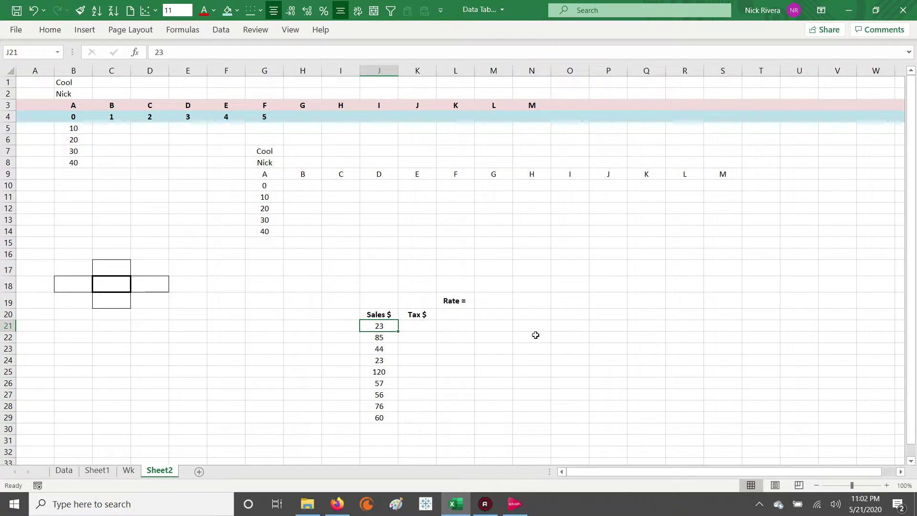
- Undo the conversion of the Sales $ formulas to values
key("Right")
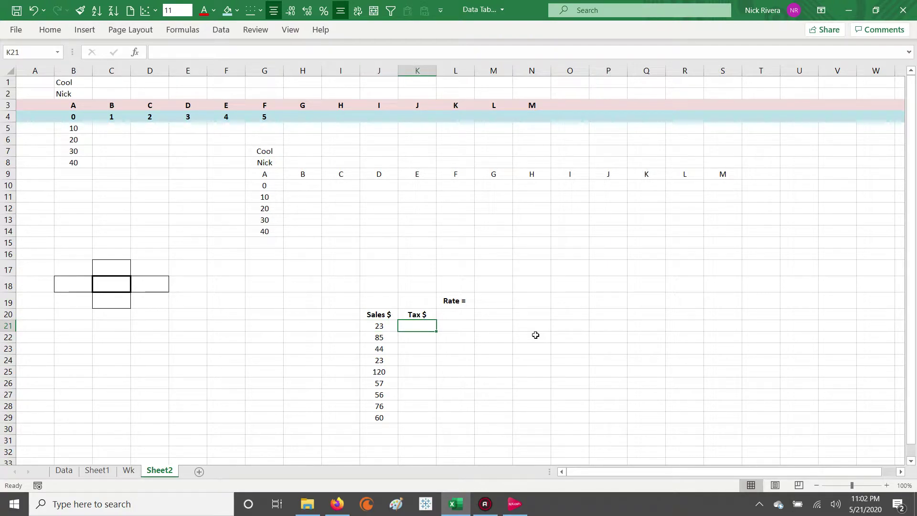
key("Left")
key("ctrl+Down")
key("ctrl+Up")
key("ctrl+z")
key("Down")
key("Up")
key("Escape")
- Copy the RANDBETWEEN formula from cell J29 down the Sales $ column through J44
key("ctrl+Down")
key("ctrl+c")
scroll(514, 339, "down", 2)
scroll(461, 328, "down", 2)
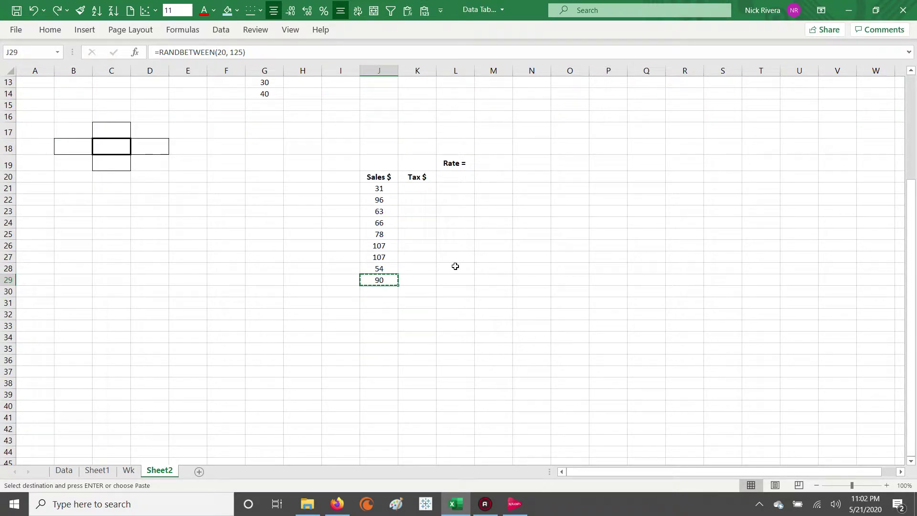
key("shift+Down")
key("shift+Down")
key("shift+Down")
key("shift+Down")
key("shift+Down")
key("shift+Down")
key("shift+Down")
key("shift+Down")
key("shift+Down")
key("shift+Down")
key("shift+Down")
key("shift+Down")
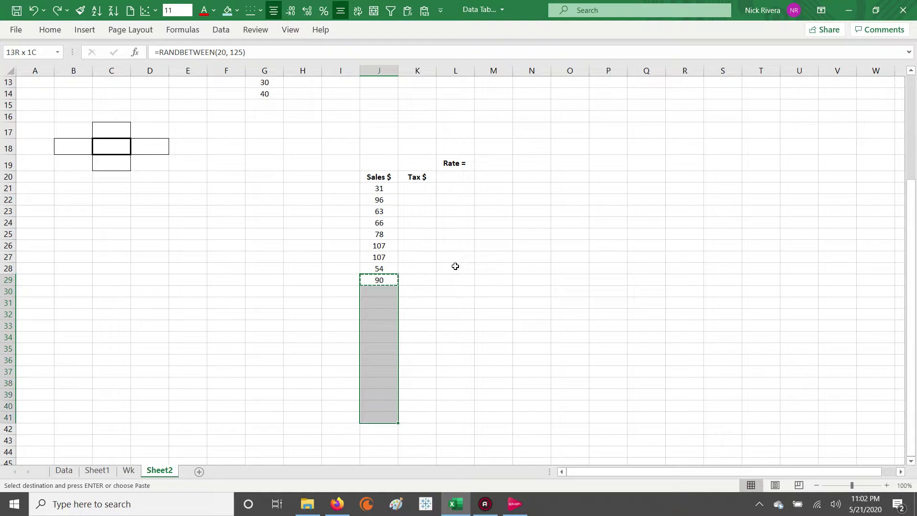
key("shift+Down")
key("shift+Down")
key("shift+Down")
key("Return")
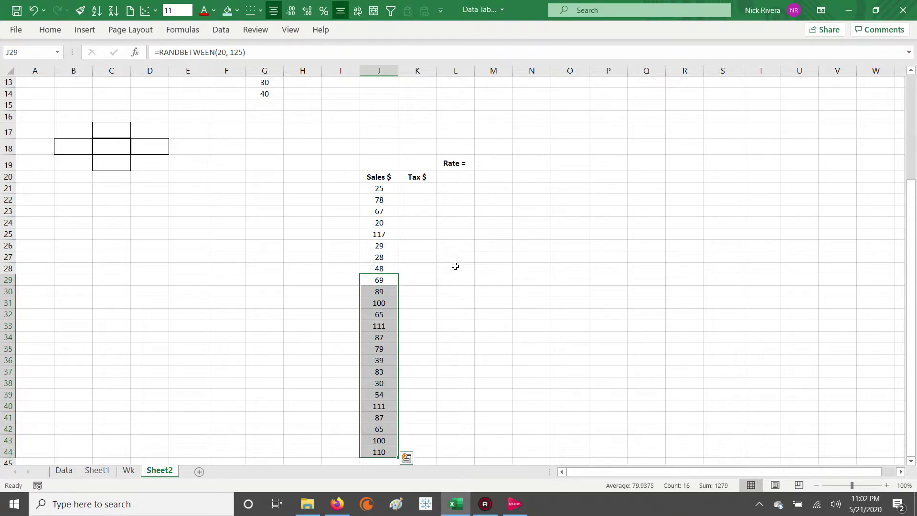
- Group rows 1 through 17, then collapse the group and expand it again
left_click(383, 188)
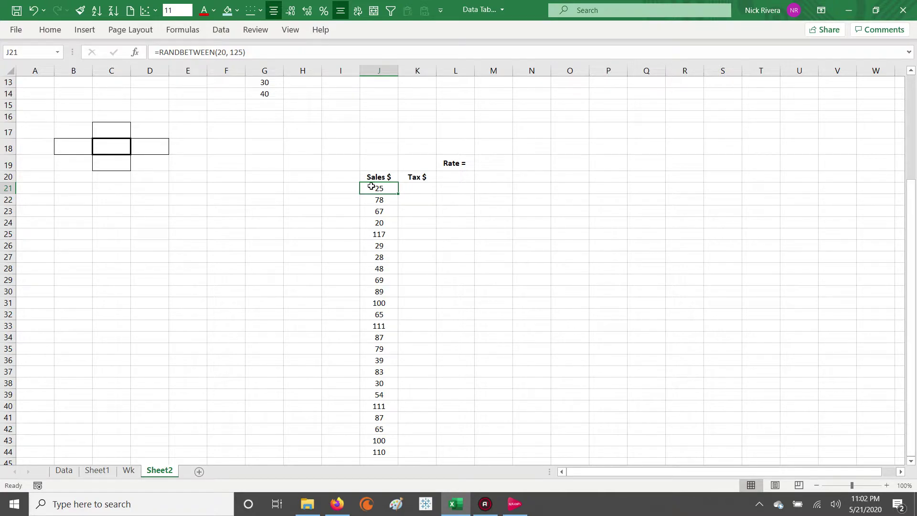
scroll(240, 194, "up", 4)
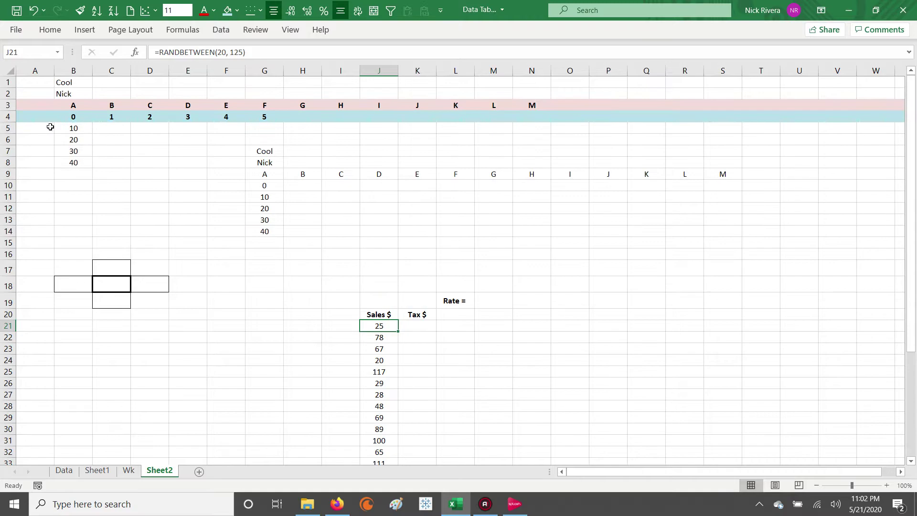
left_click_drag(8, 82, 57, 269)
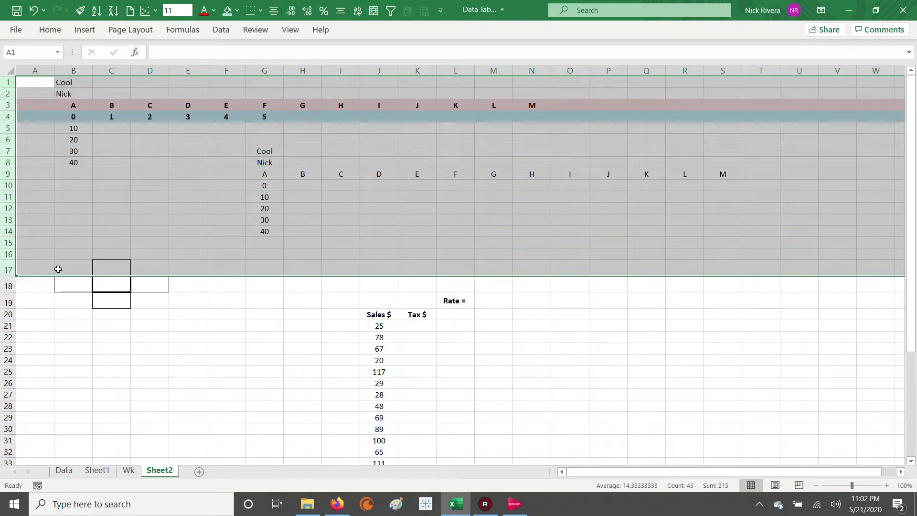
key("alt+a")
key("g")
key("g")
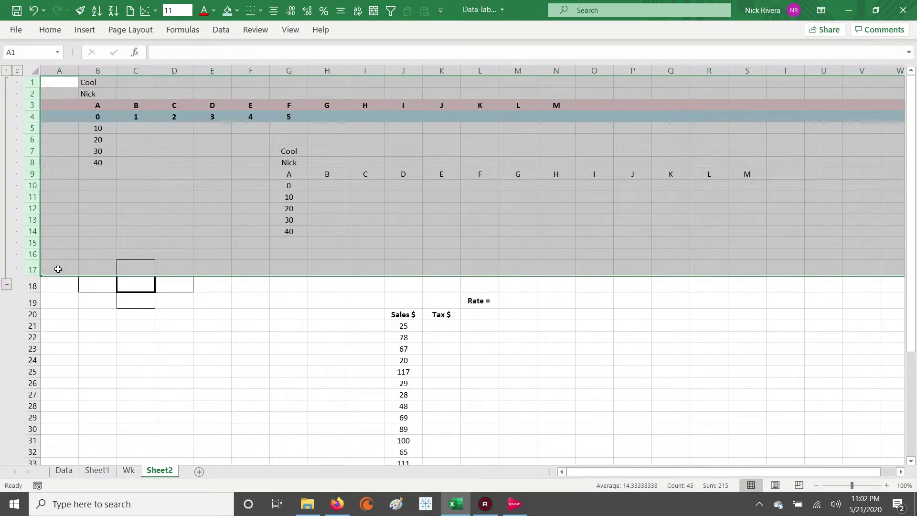
left_click(7, 285)
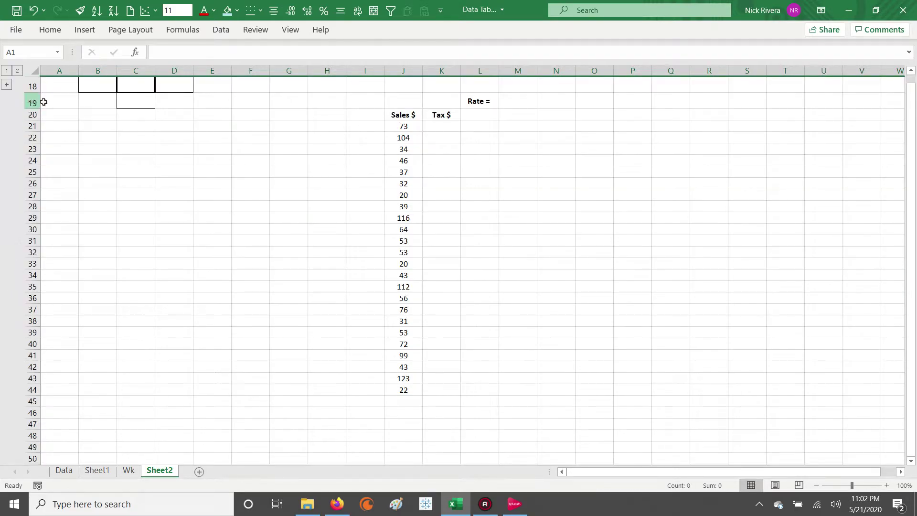
left_click(7, 85)
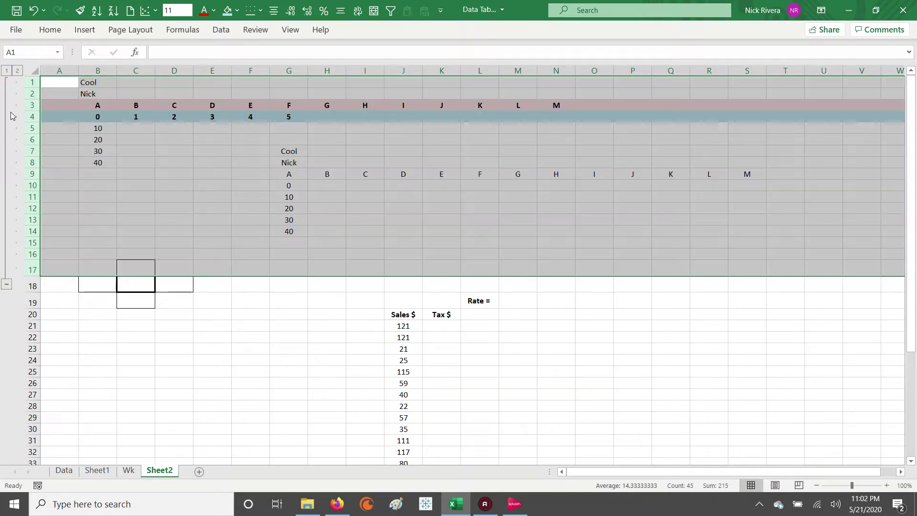
- Collapse the group of rows 1 through 17 and enlarge the view of the sales table
left_click(7, 286)
left_click(418, 173)
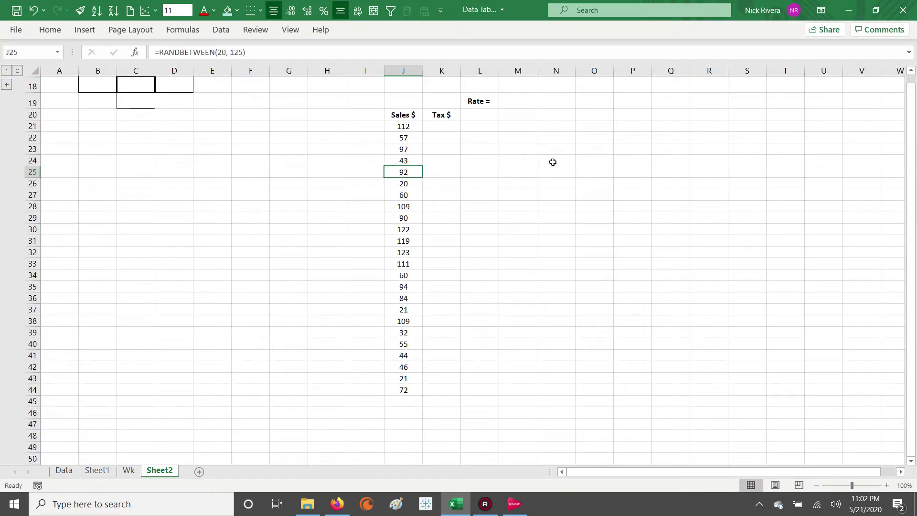
scroll(541, 175, "up", 1)
left_click_drag(873, 472, 891, 475)
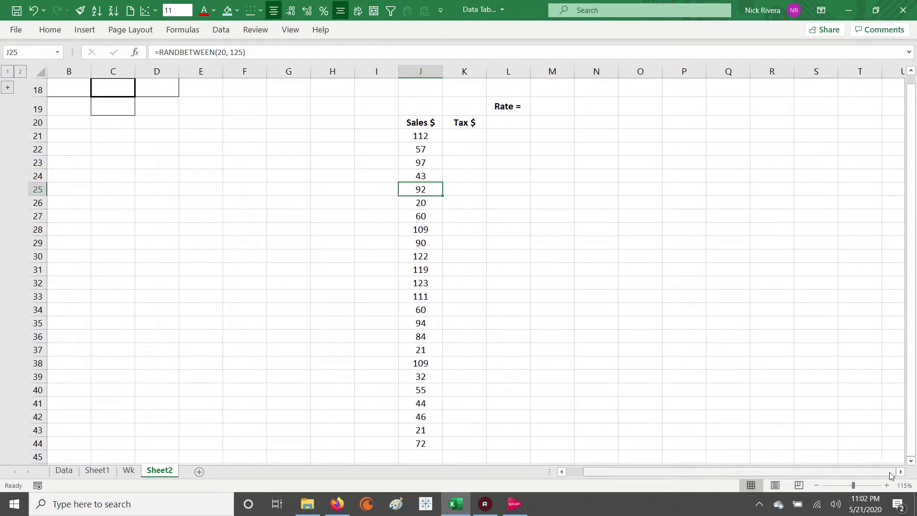
- Enter the numbers 1, 2, 3 and 4 in I21:I24 beside the Sales $ figures
left_click(422, 126)
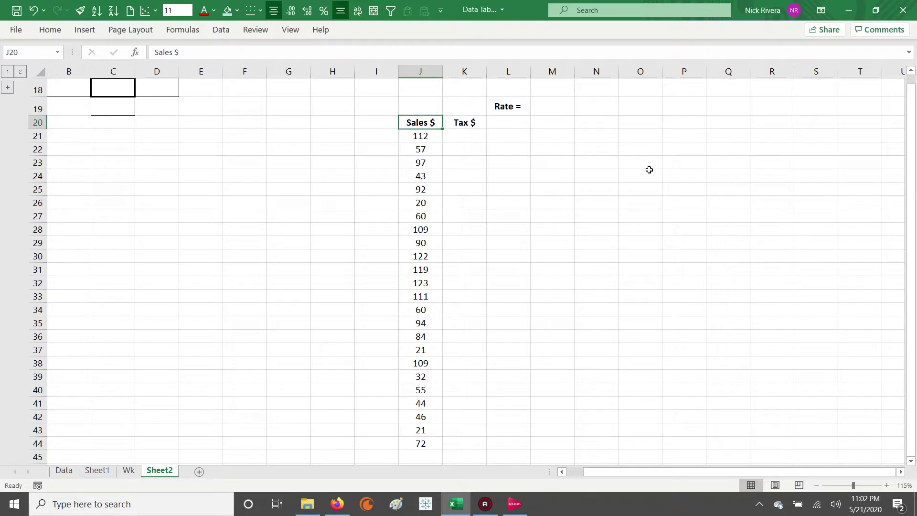
key("Down")
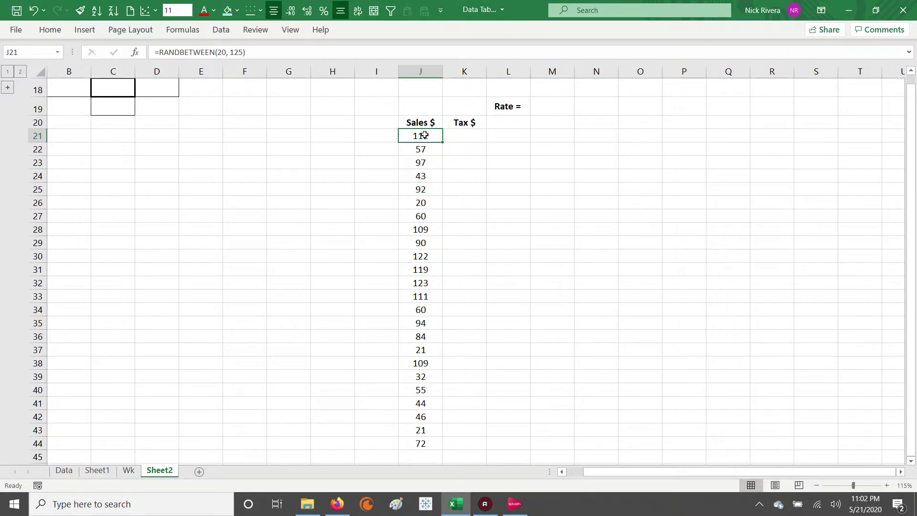
key("ctrl+shift+Down")
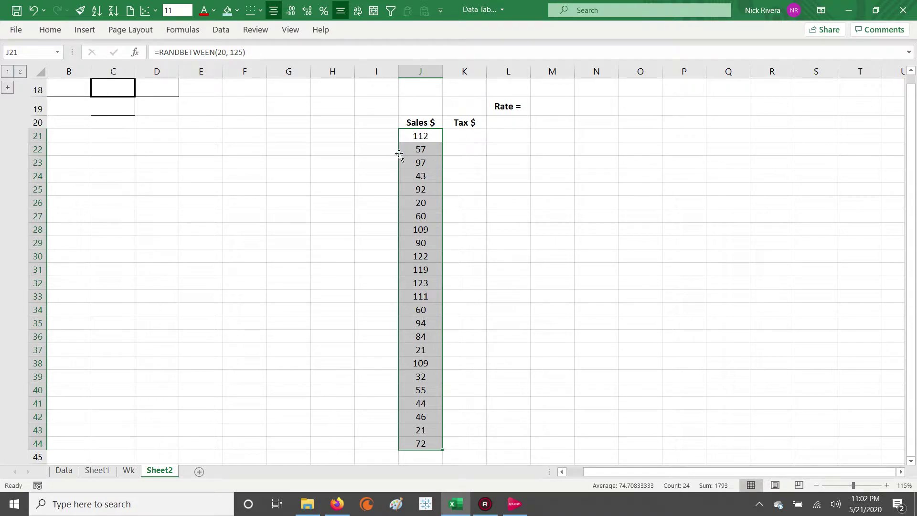
left_click(384, 135)
type("1")
key("Return")
type("2")
key("Return")
type("3")
key("Return")
type("4")
key("Return")
key("Up")
- Extend the number series from I21:I24 down to I44
left_click(384, 135)
key("ctrl+shift+Down")
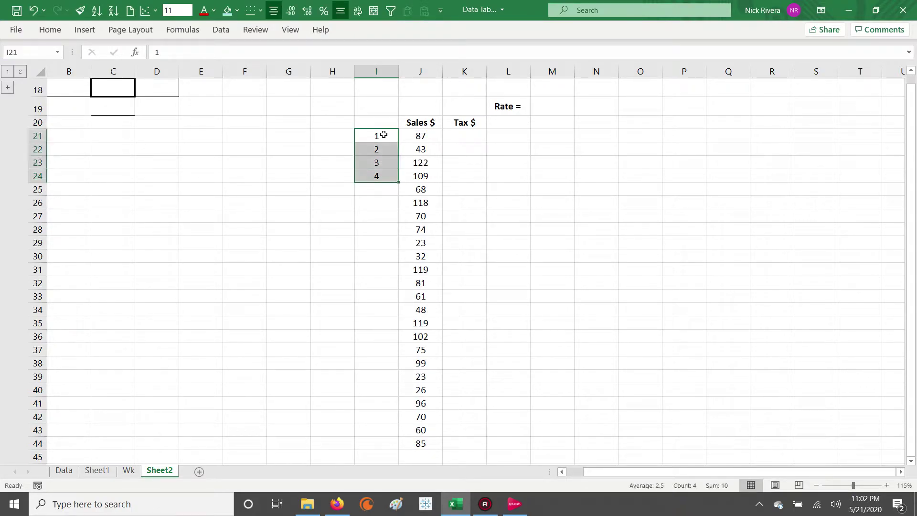
left_click_drag(400, 182, 399, 447)
left_click_drag(379, 138, 397, 445)
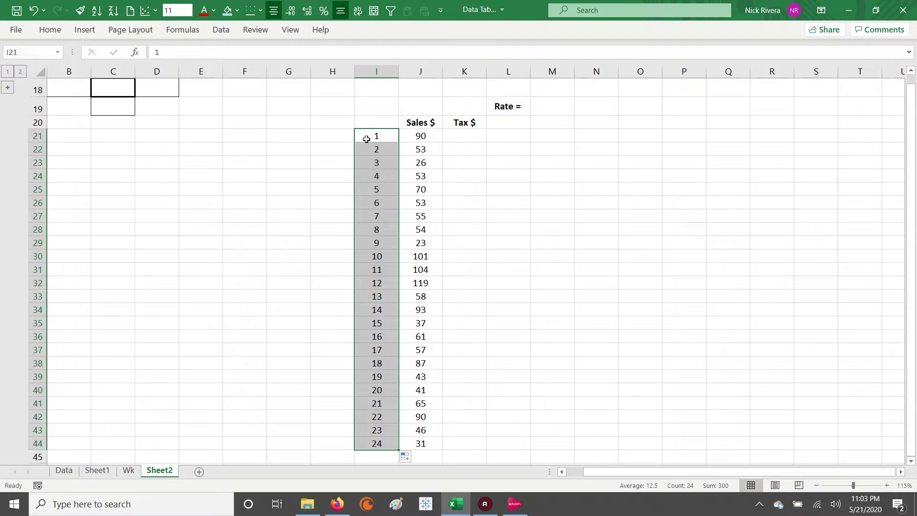
- Add the bold heading Order Nbr in I20 and widen column I to fit it
left_click(371, 122)
type("Or")
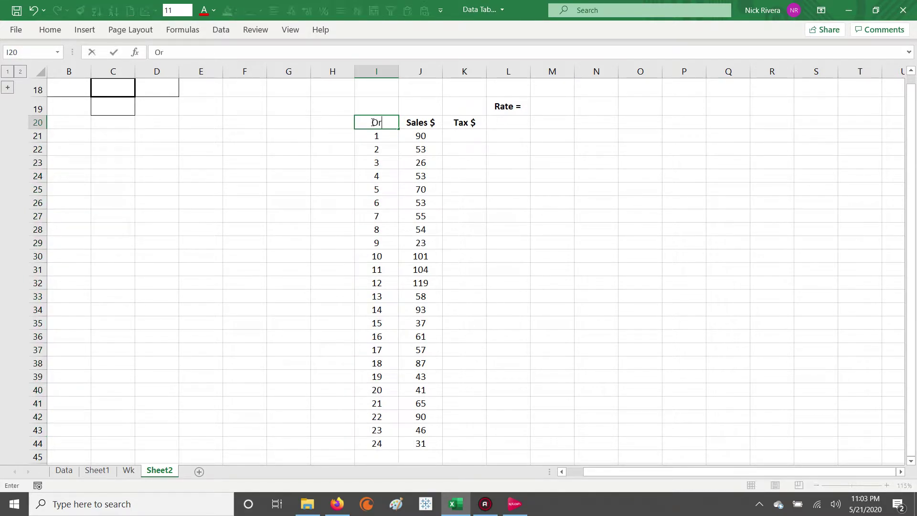
type("der Nbr")
key("Return")
left_click(371, 122)
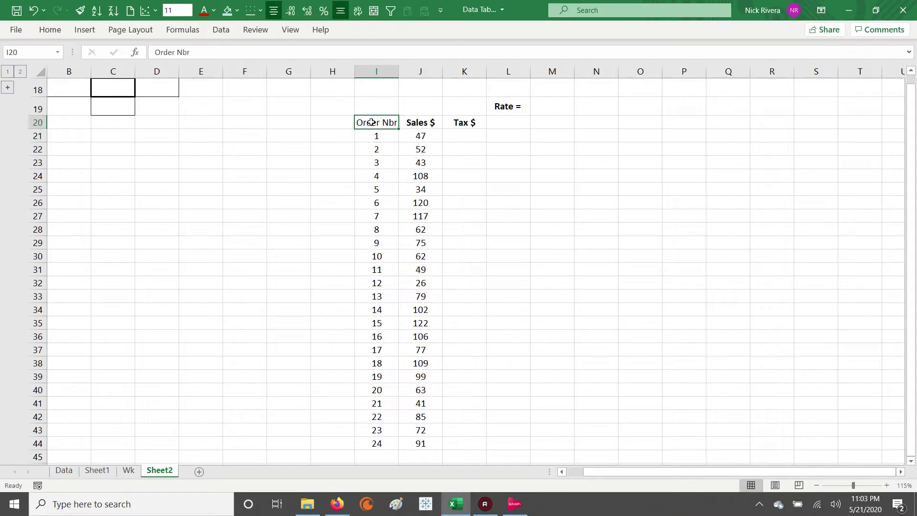
key("ctrl+b")
left_click_drag(399, 71, 407, 73)
- Examine the RANDBETWEEN formula behind the Sales $ figures, using cell J21
left_click(435, 140)
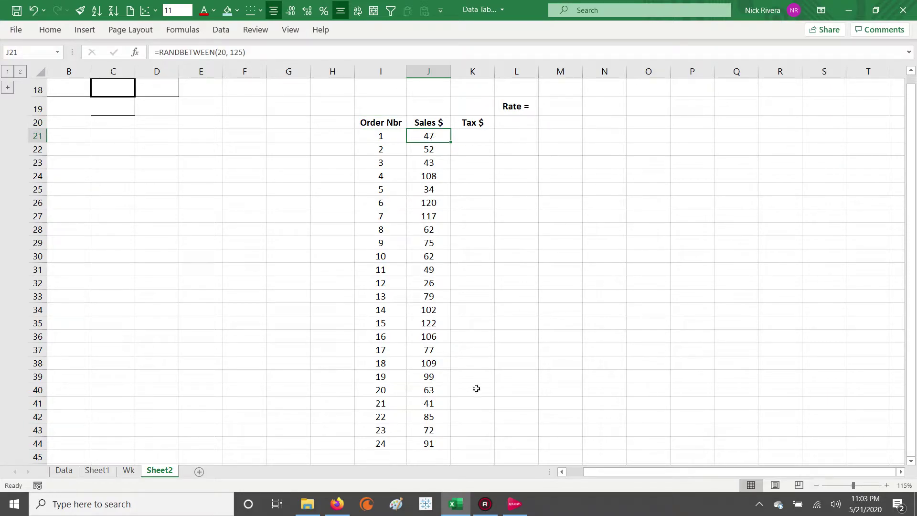
left_click(429, 446, "shift")
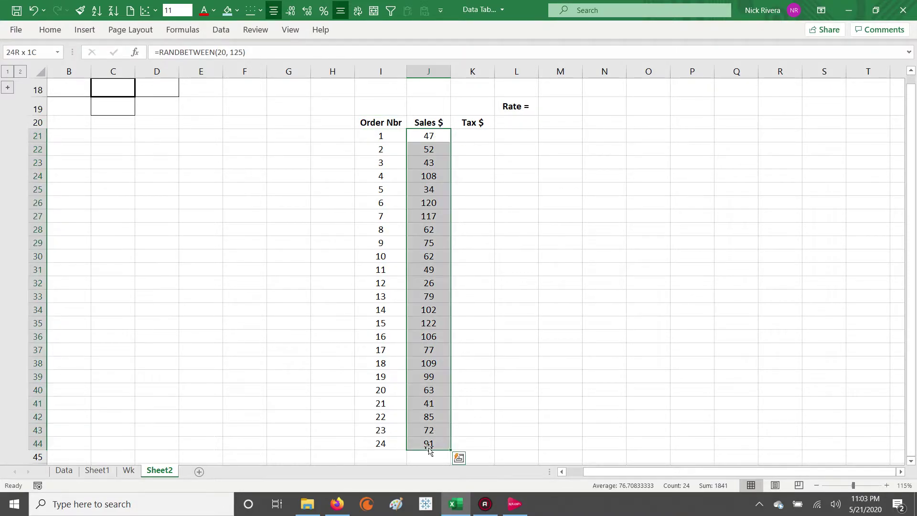
left_click(435, 137)
left_click_drag(160, 52, 245, 52)
left_click(273, 54)
key("Escape")
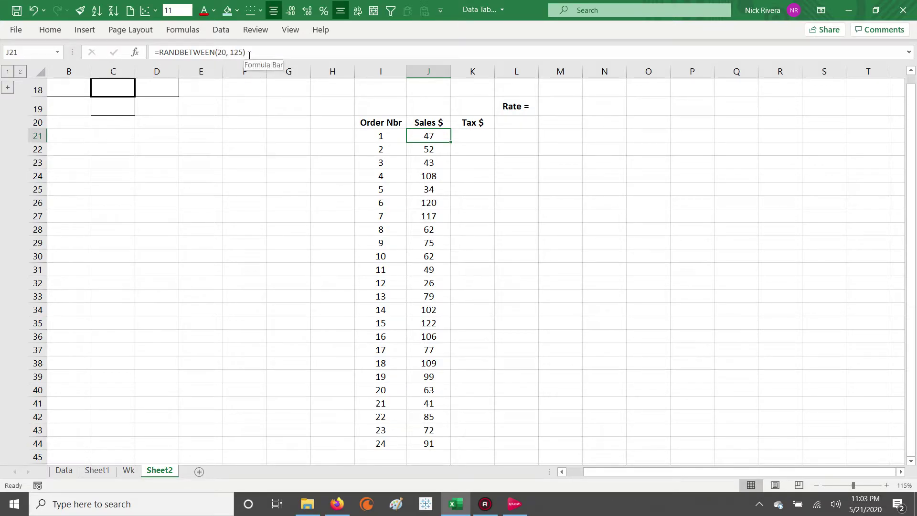
- Recalculate the sheet to generate a fresh set of random Sales $ figures
key("Down")
key("ctrl+c")
key("shift+Down")
key("shift+Down")
key("shift+Up")
key("shift+Up")
key("Down")
key("Down")
key("Down")
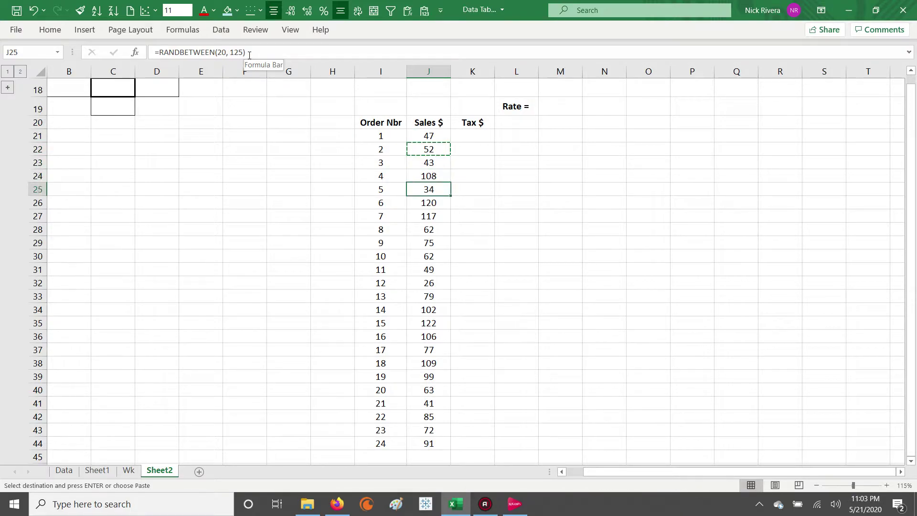
key("F9")
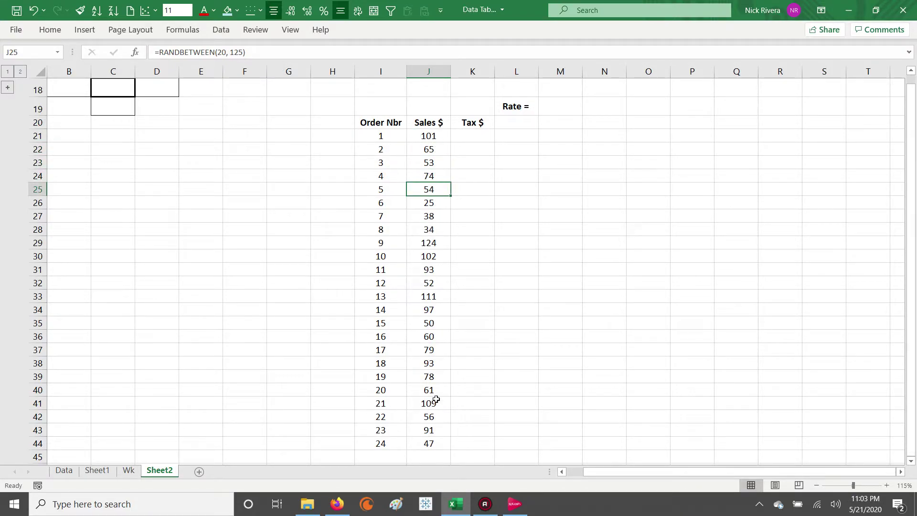
- Replace the RANDBETWEEN formulas in J21:J44 with their values by pasting values over them, and check a few cells
key("ctrl+Up")
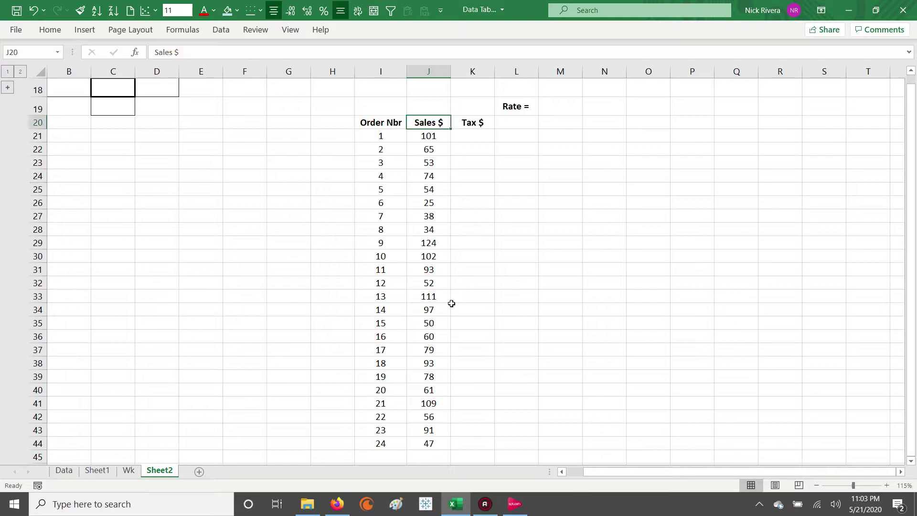
key("Down")
key("ctrl+shift+Down")
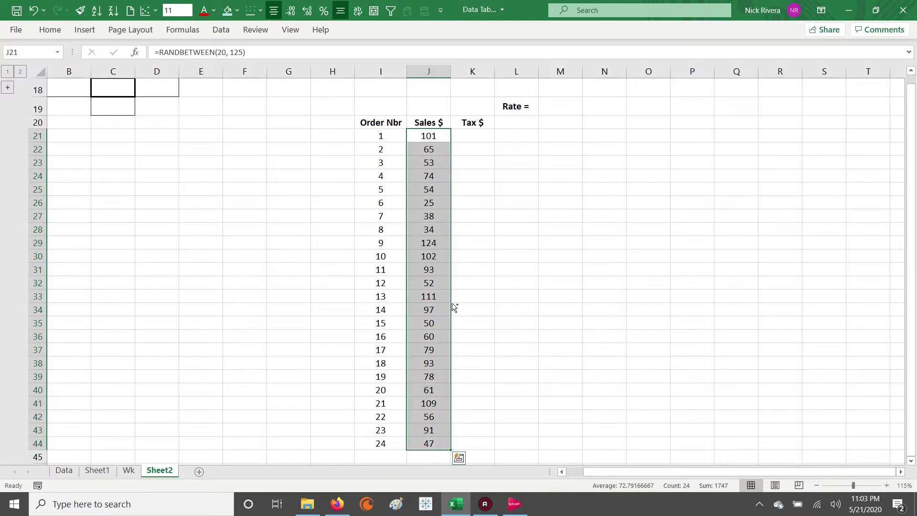
key("ctrl+c")
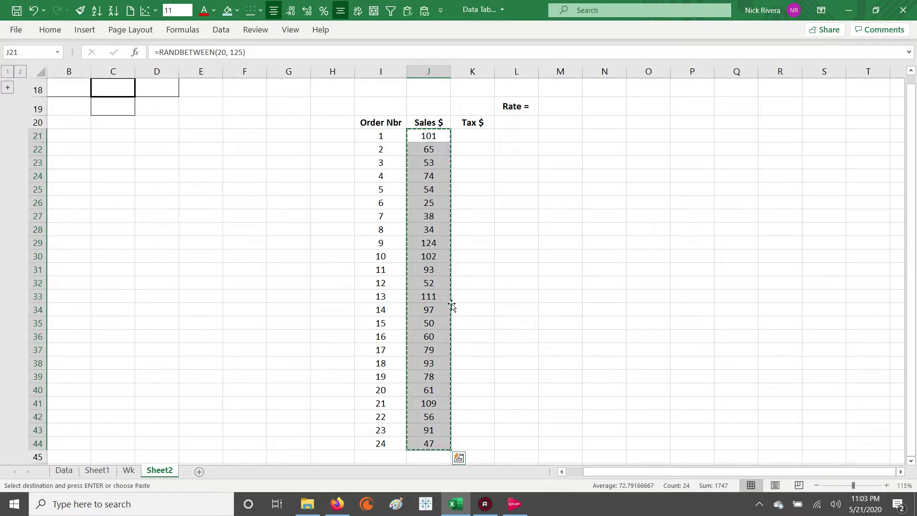
key("ctrl+Up")
key("Down")
key("ctrl+shift+Down")
left_click(425, 136)
right_click(426, 137)
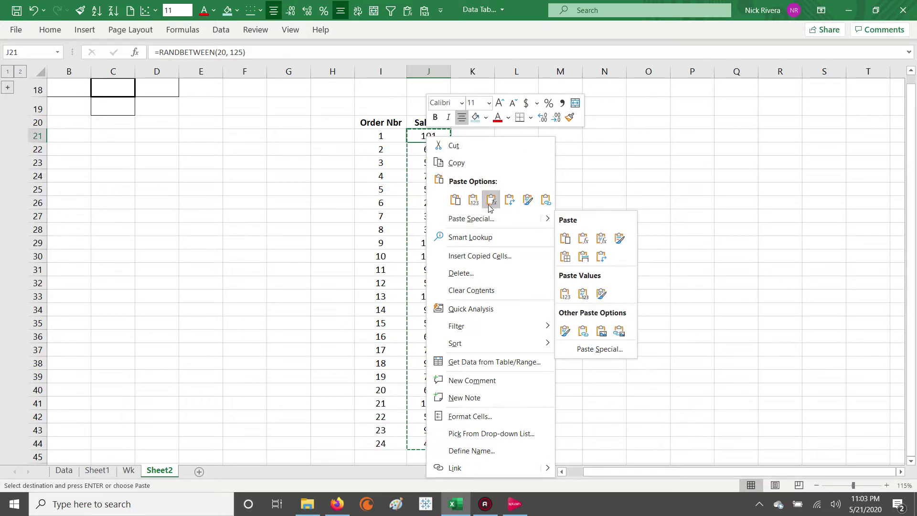
left_click(473, 201)
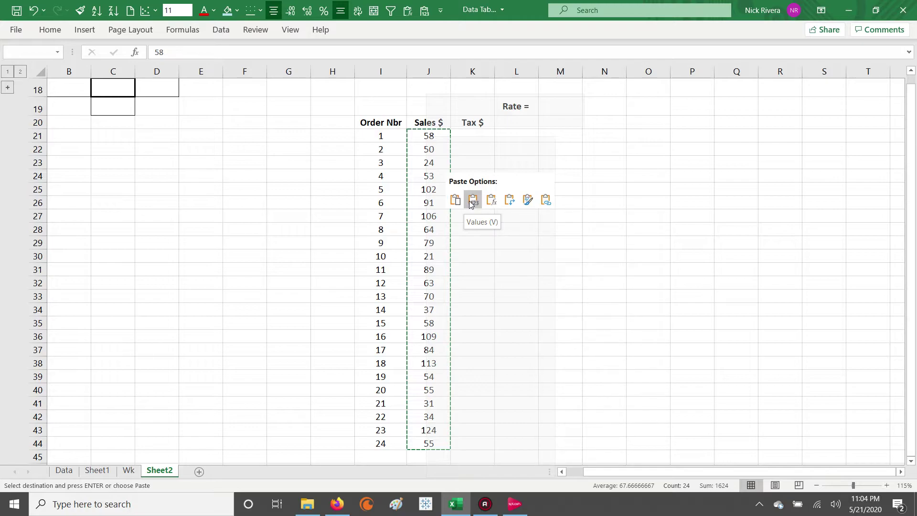
left_click(471, 201)
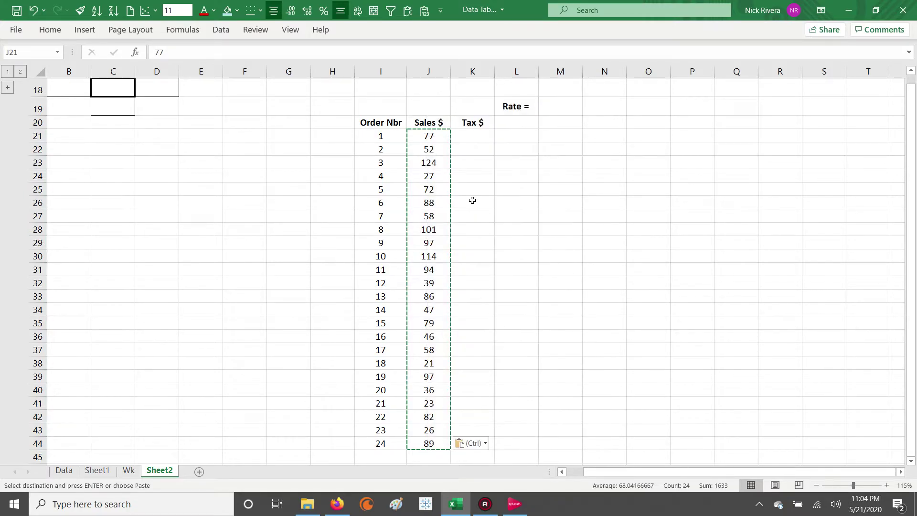
left_click(432, 136)
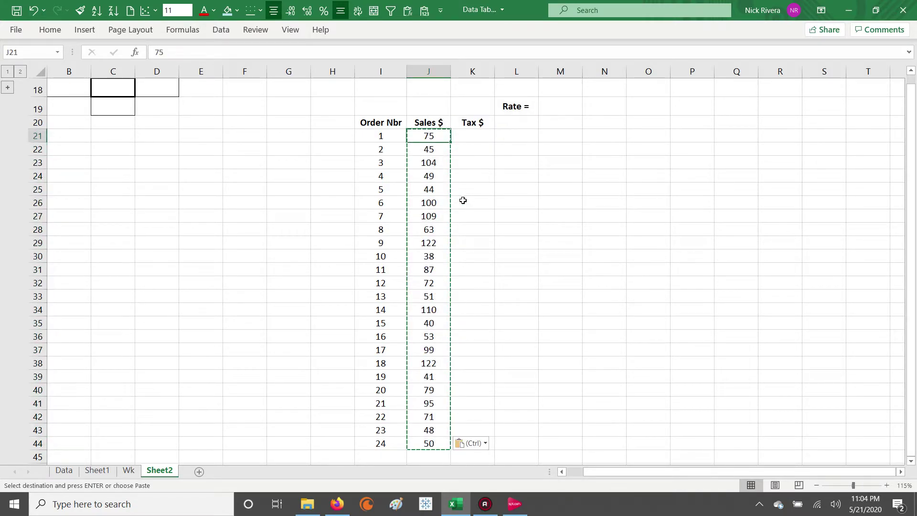
key("Escape")
left_click(439, 178)
left_click(431, 189)
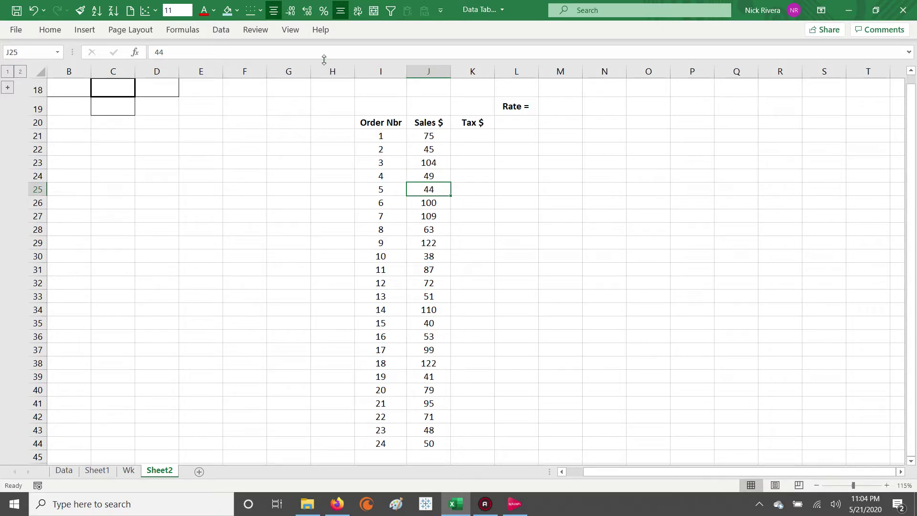
key("Down")
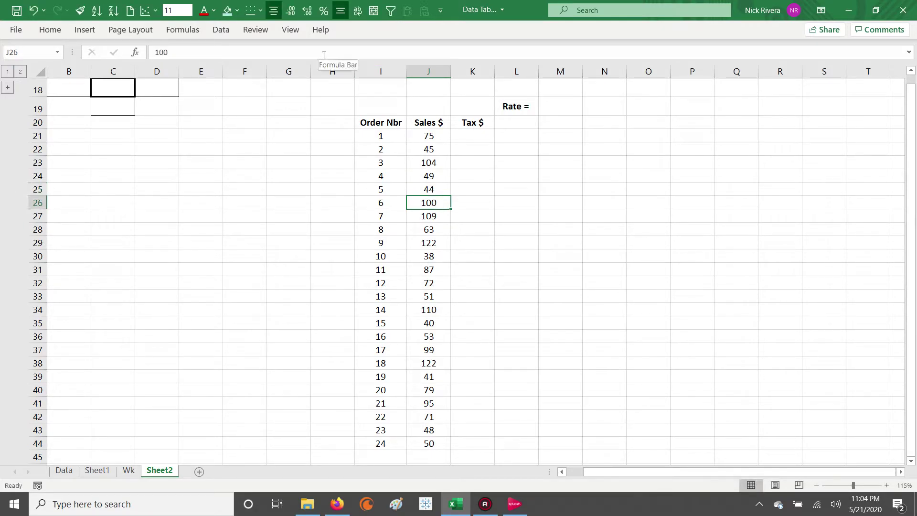
- Enter test values 4 and 5 in column H beside the table to check for recalculation, and clear them again
key("Left")
key("Left")
type("4")
key("Return")
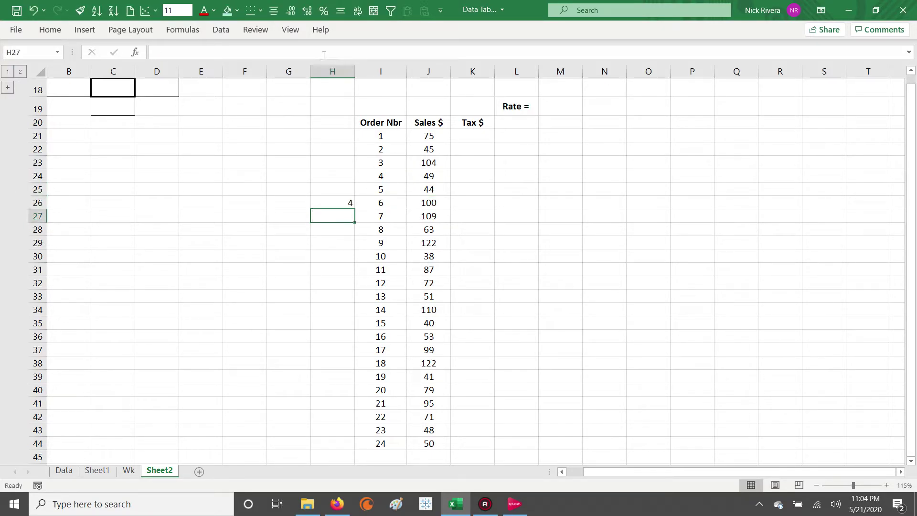
key("Up")
key("Up")
type("5")
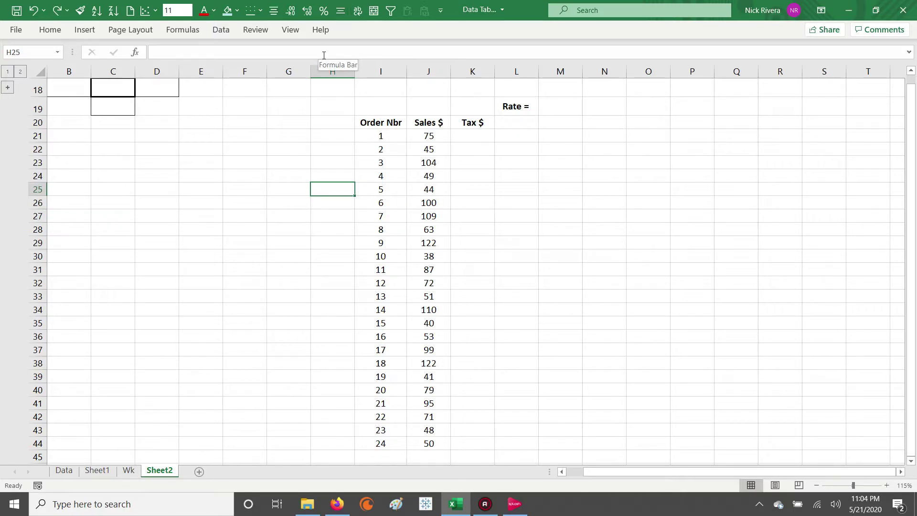
key("Return")
type("5")
key("Return")
key("Return")
type("5")
key("ctrl+Return")
key("shift+Up")
key("shift+Up")
key("shift+Up")
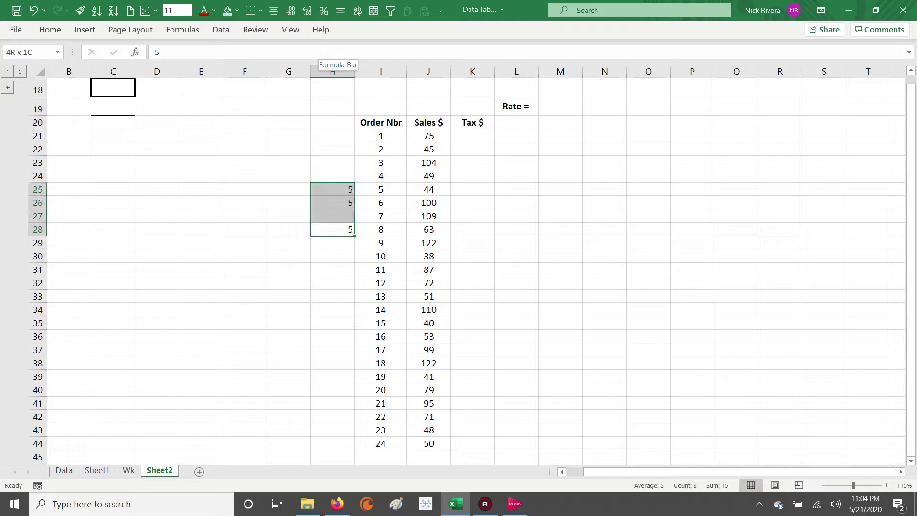
key("Delete")
- Look over the Sales $ values in J21:J44 and the cells around the table headings
key("Right")
key("Right")
key("Right")
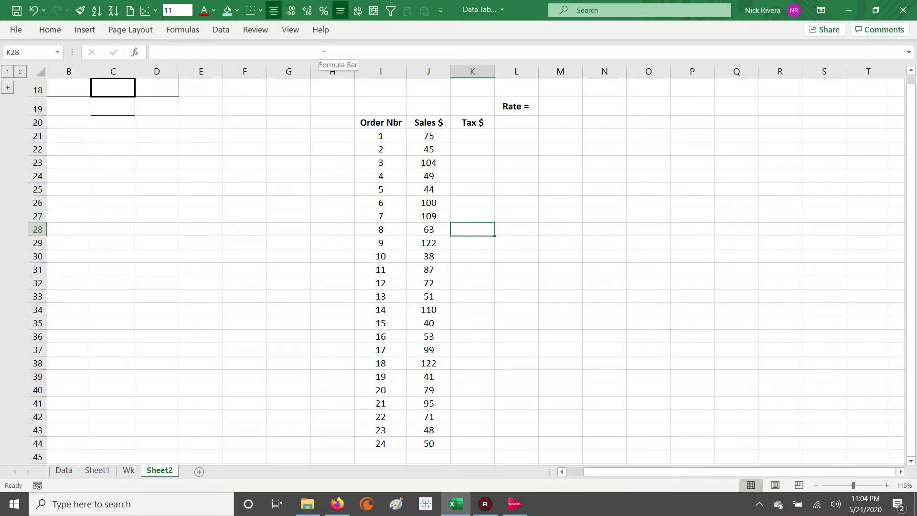
key("Left")
key("ctrl+Up")
key("Down")
key("ctrl+shift+Down")
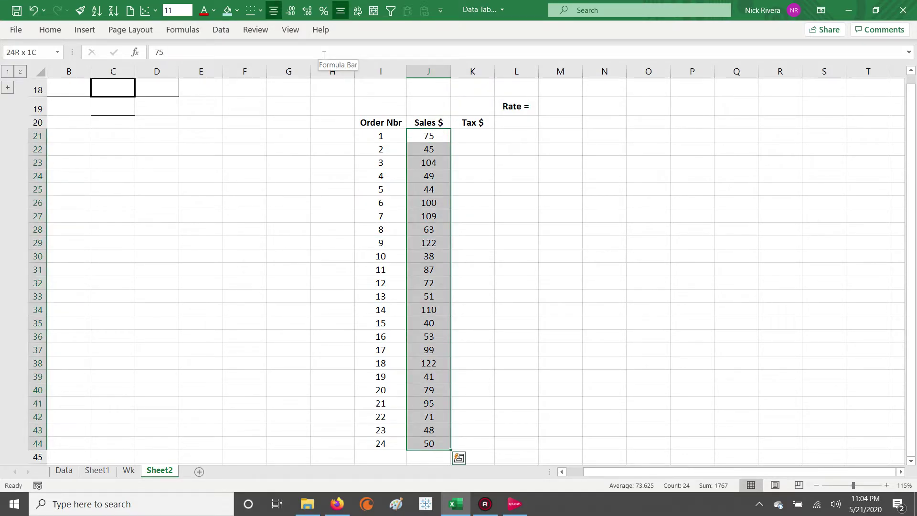
key("Right")
key("Up")
key("Right")
key("Right")
key("Up")
key("Left")
key("Left")
key("Down")
key("Left")
key("Left")
key("Down")
key("Right")
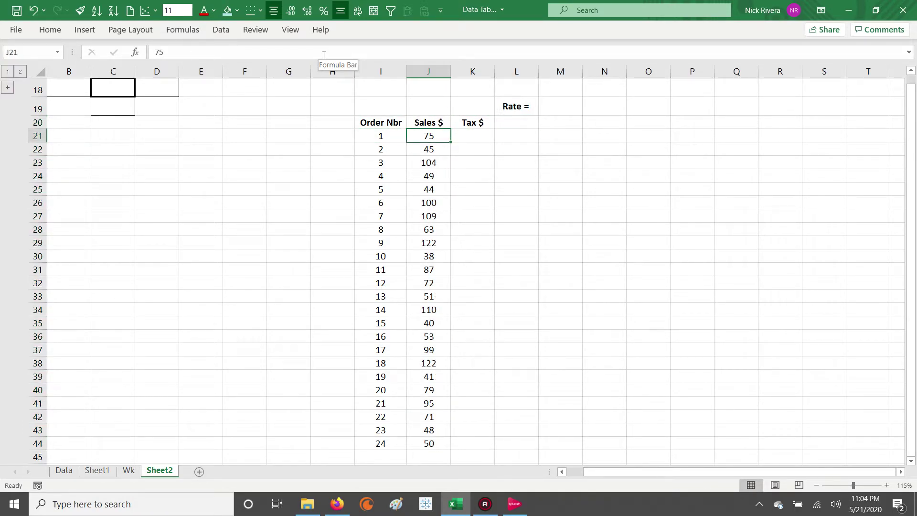
key("ctrl+shift+Down")
key("ctrl+shift+Up")
- Enter a tax rate of 7% in M19, next to the Rate = label
key("Right")
key("Up")
key("Up")
key("Right")
key("Right")
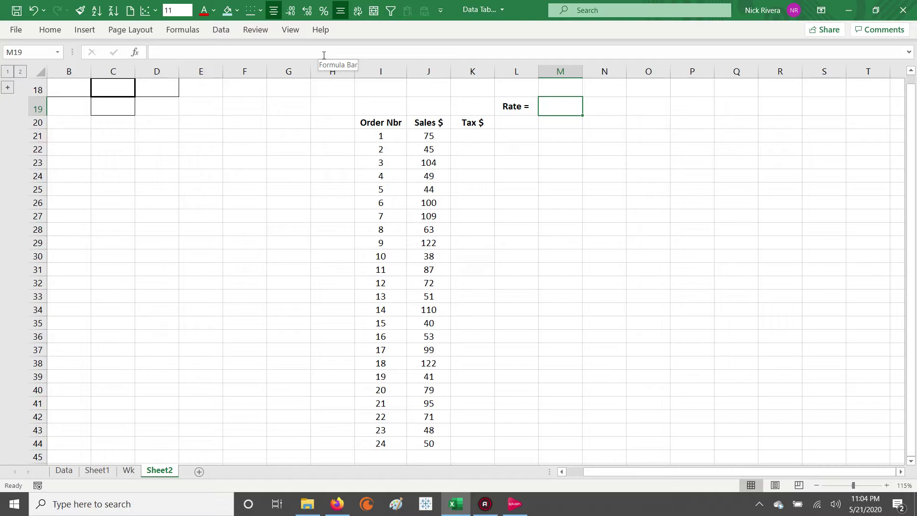
type("7%")
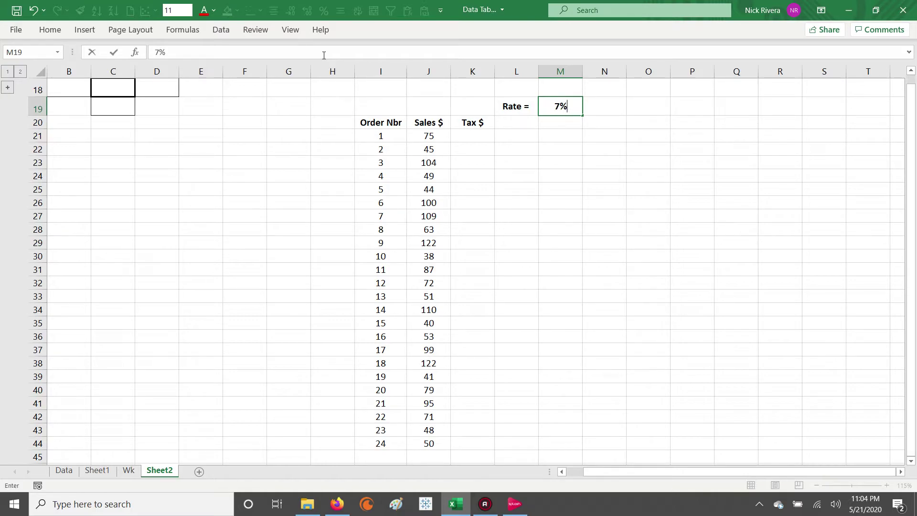
key("ctrl+Return")
- Review which Sales $ cells in J21:J23 pair with the rate in M19 for each Tax $ cell
key("Down")
key("Left")
key("Left")
key("Down")
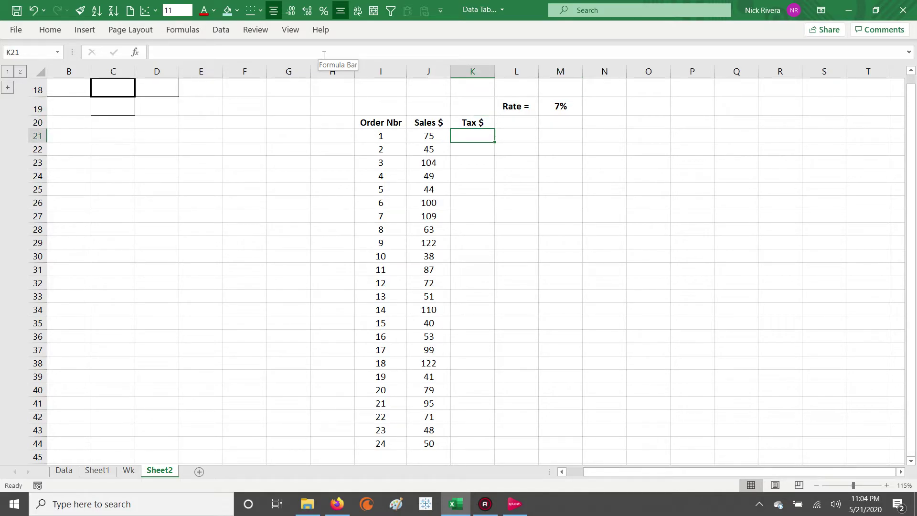
key("Left")
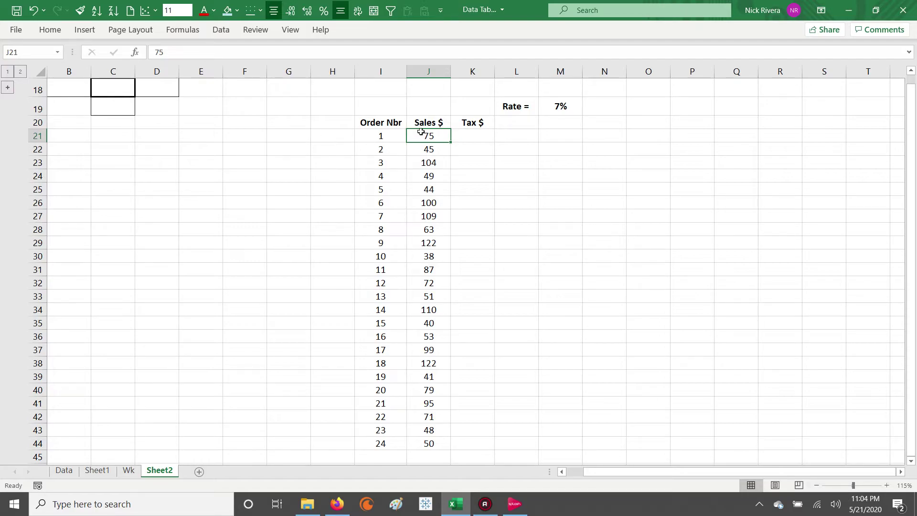
left_click(569, 108, "ctrl")
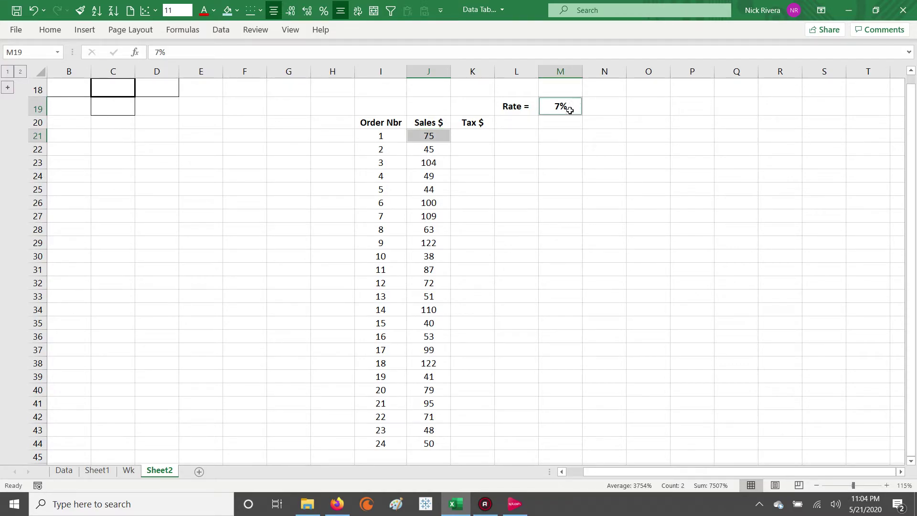
left_click(470, 136)
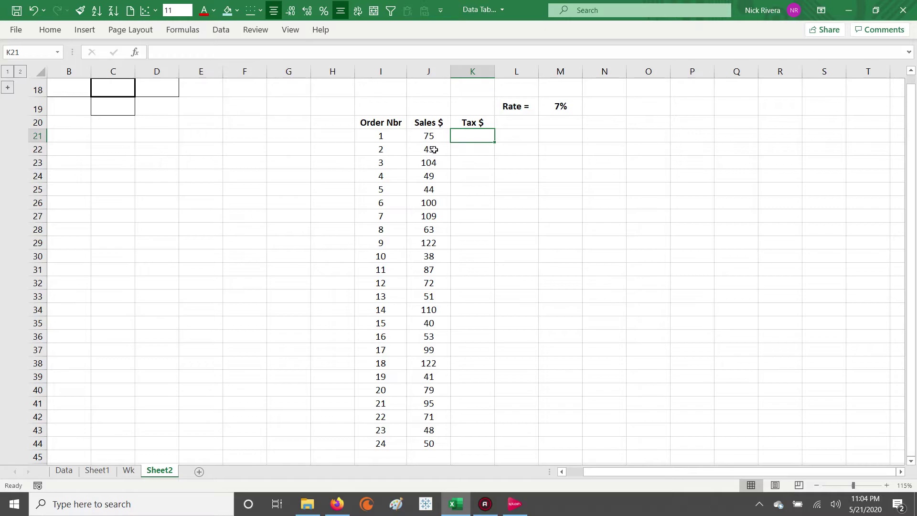
left_click(431, 149)
left_click(568, 106, "ctrl")
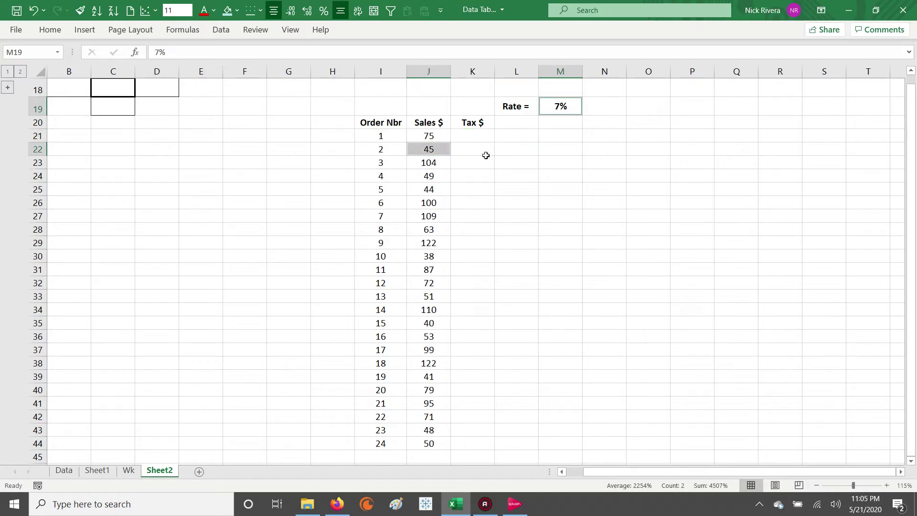
left_click(469, 150)
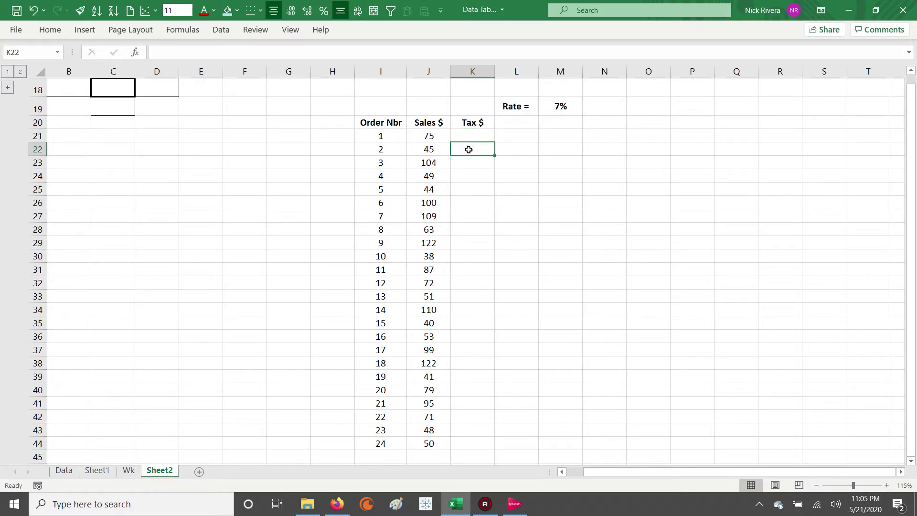
left_click(429, 163)
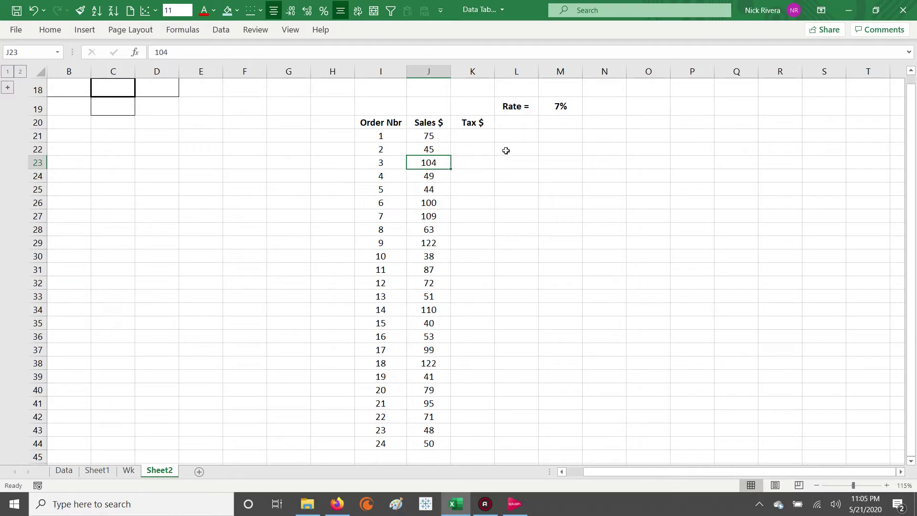
left_click(554, 106, "ctrl")
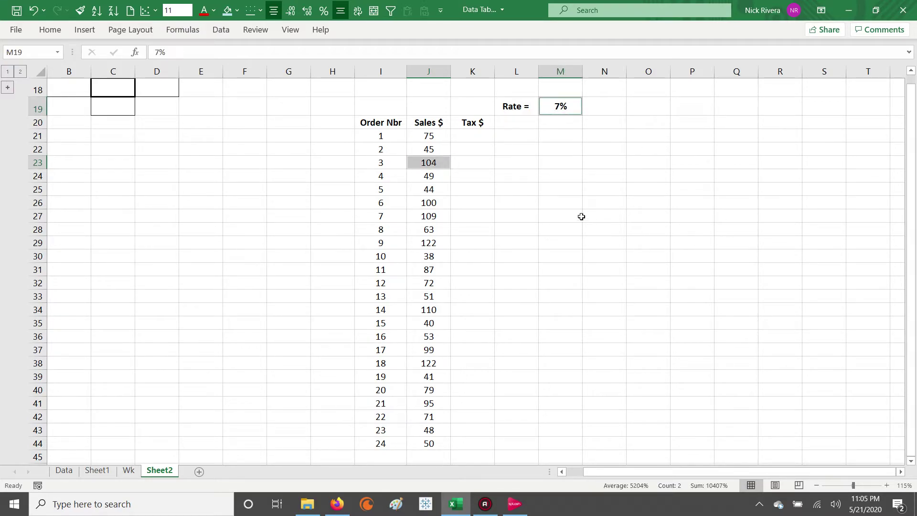
- Enter a 7% rate in L21, beside the first order's empty Tax $ cell
left_click(564, 93)
key("Down")
key("Down")
key("Down")
key("Left")
key("Left")
key("Right")
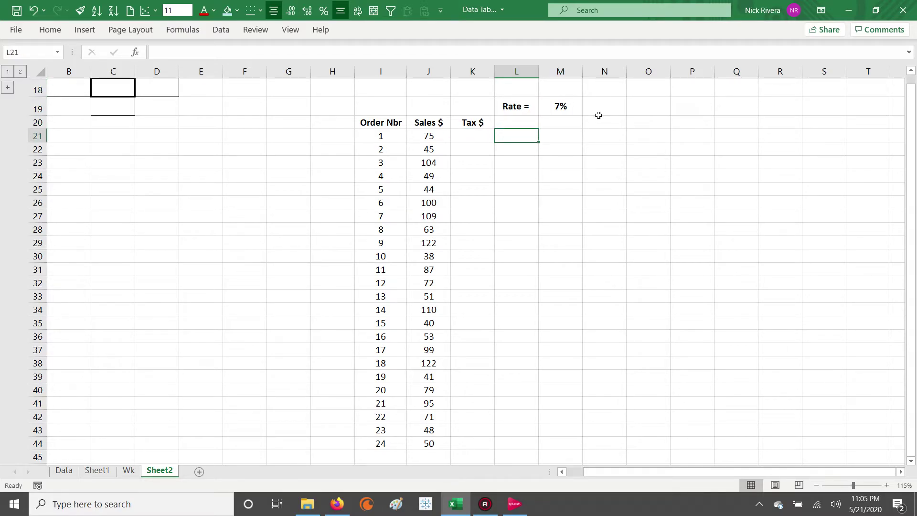
type("7")
key("Escape")
type("7%")
key("Return")
- Copy the 7% rate from L21 down through L44 so every order row has its own rate
key("Up")
key("ctrl+c")
key("ctrl+v")
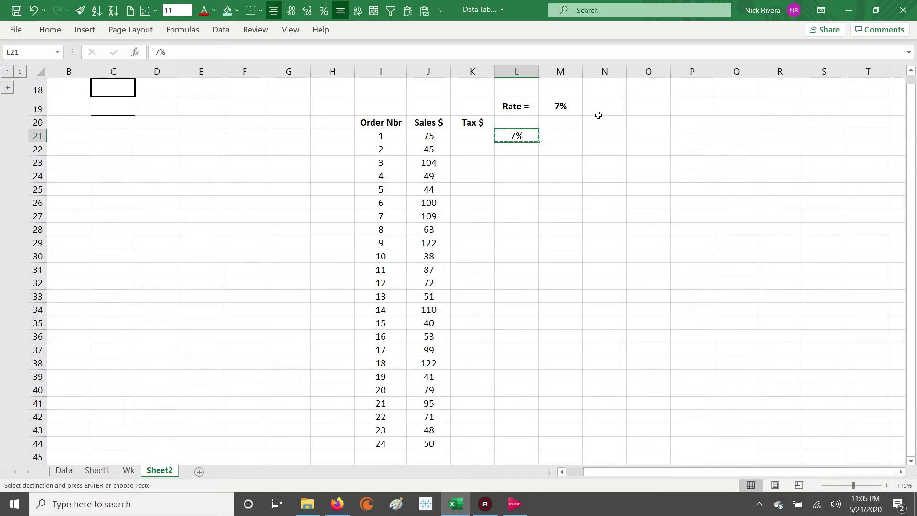
key("shift+Down")
key("shift+Down")
key("shift+Down")
key("shift+Down")
key("shift+Down")
key("shift+Down")
key("shift+Down")
key("shift+Down")
key("shift+Down")
key("shift+Down")
key("shift+Down")
key("shift+Down")
key("shift+Down")
key("shift+Down")
key("shift+Down")
key("shift+Down")
key("shift+Down")
key("shift+Down")
key("shift+Down")
key("shift+Down")
key("shift+Down")
key("shift+Down")
key("shift+Down")
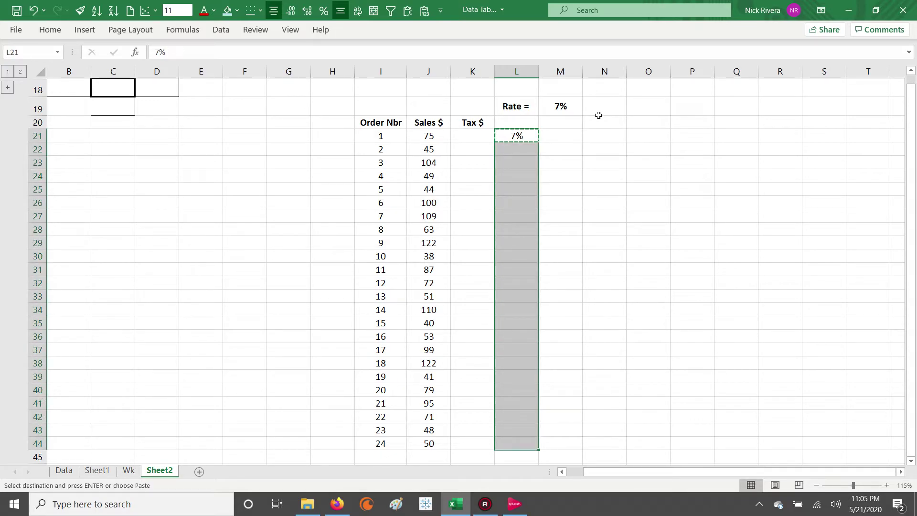
key("ctrl+v")
key("Escape")
key("Left")
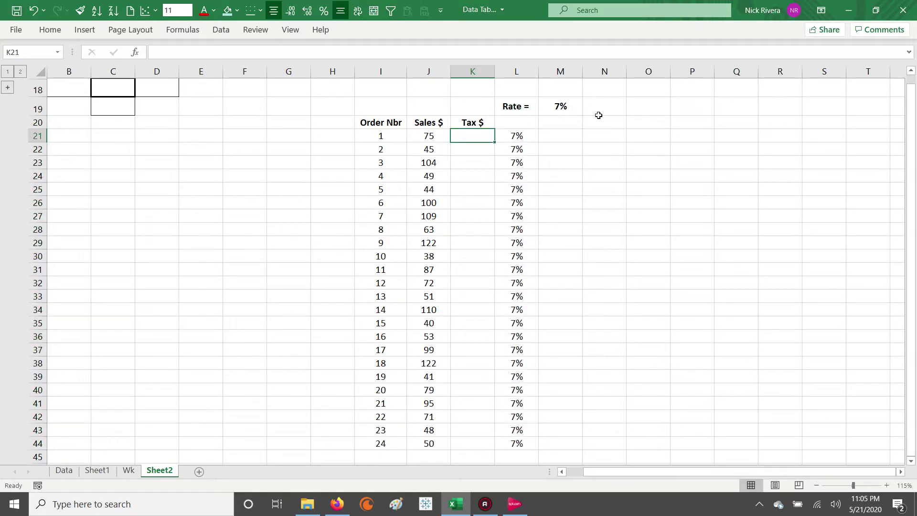
type("=")
key("Left")
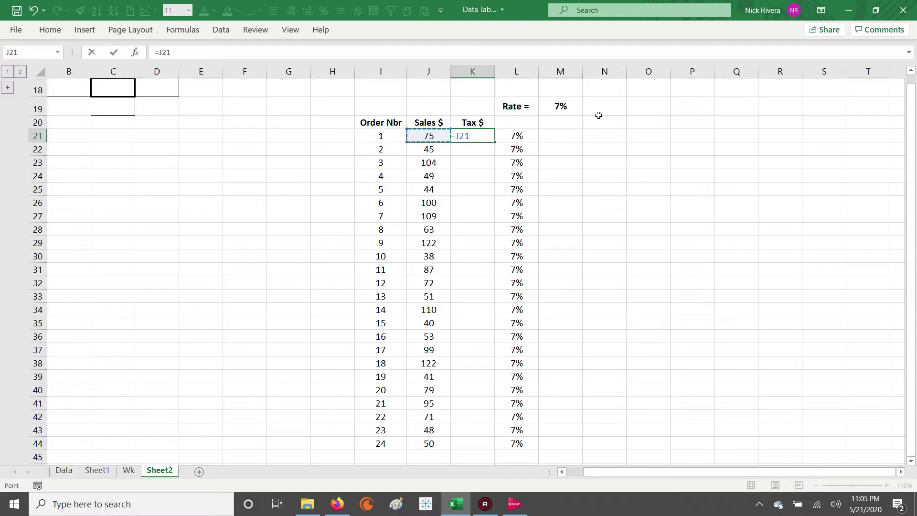
key("Escape")
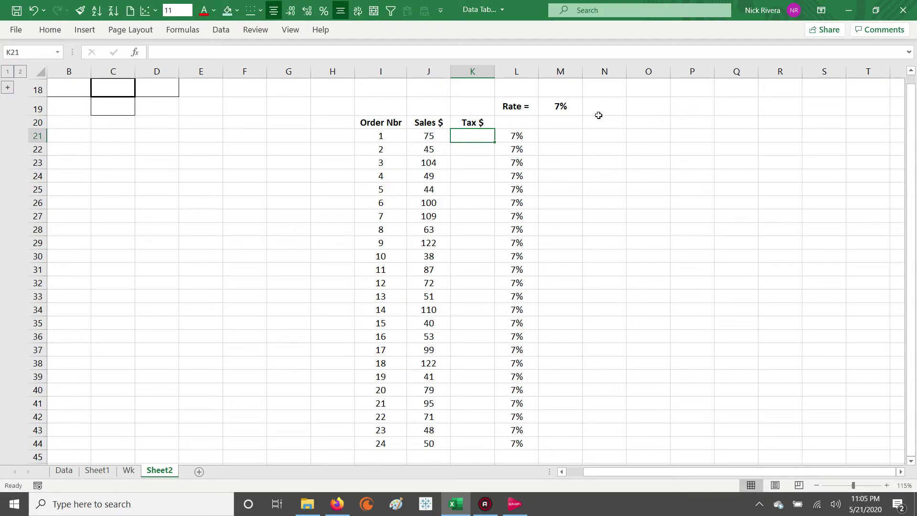
- Enter the formula =J21*L21 in K21 to calculate the first order's tax
type("=")
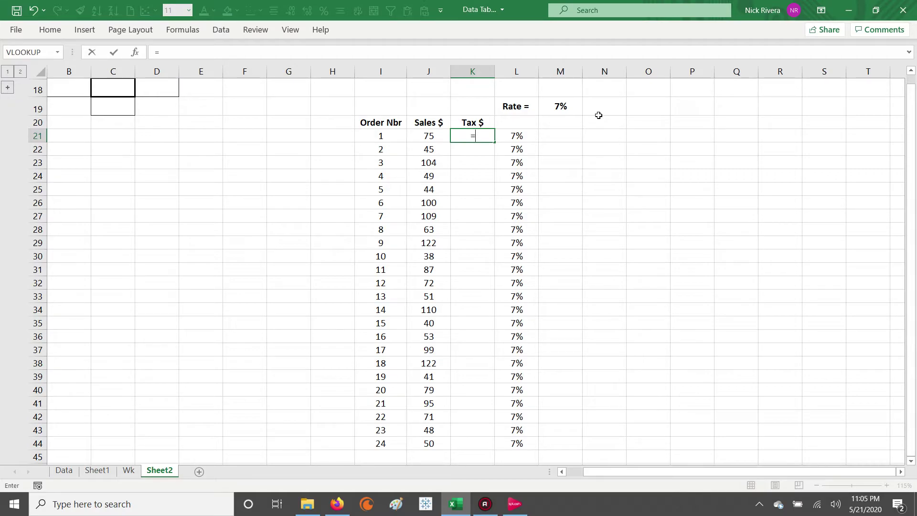
key("Left")
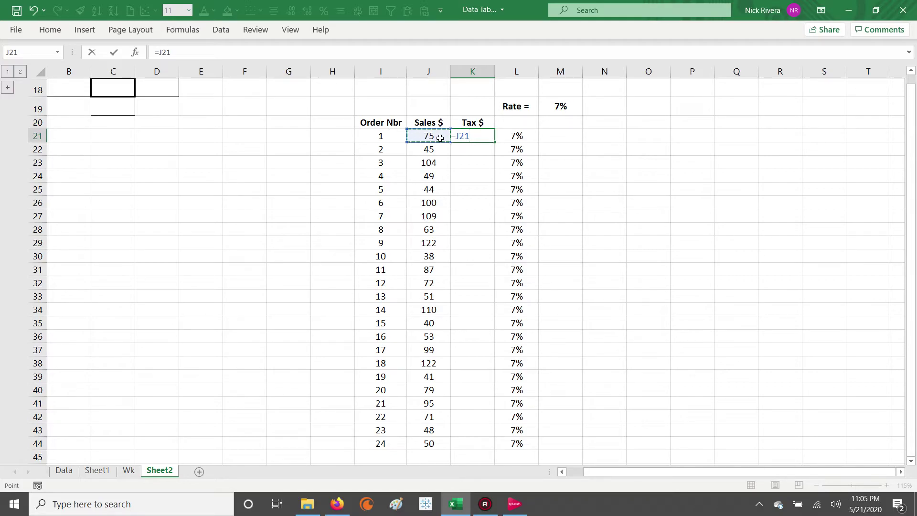
type("*")
left_click(516, 137)
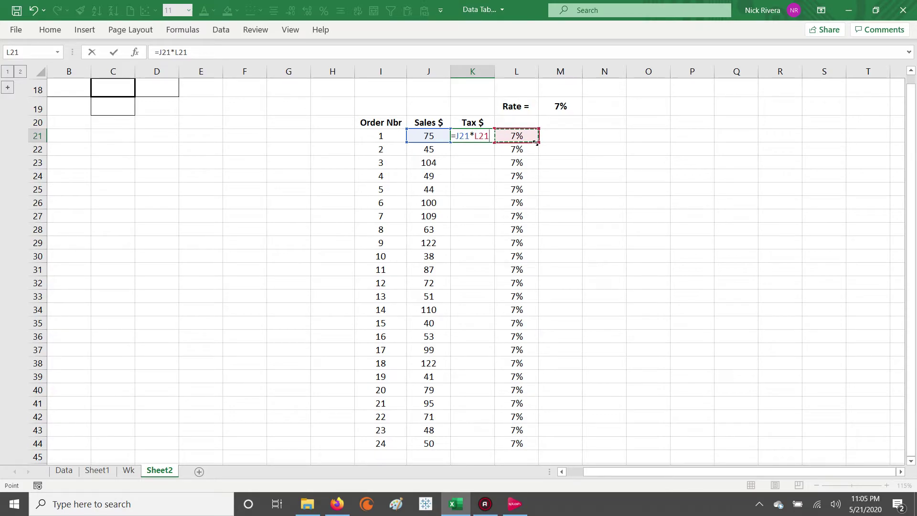
key("Return")
key("Up")
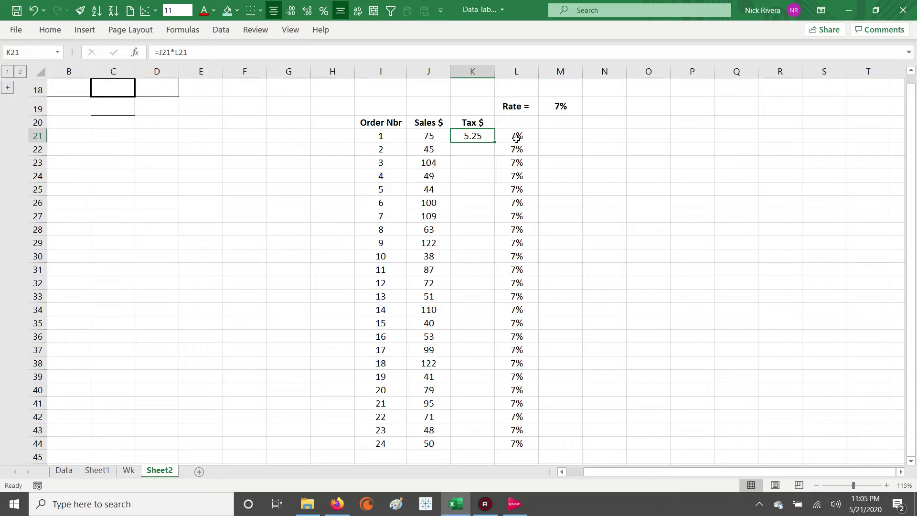
- Open Calculator, multiply 75 by .07 to check the tax in K21, and return to the Excel sheet
left_click(419, 136)
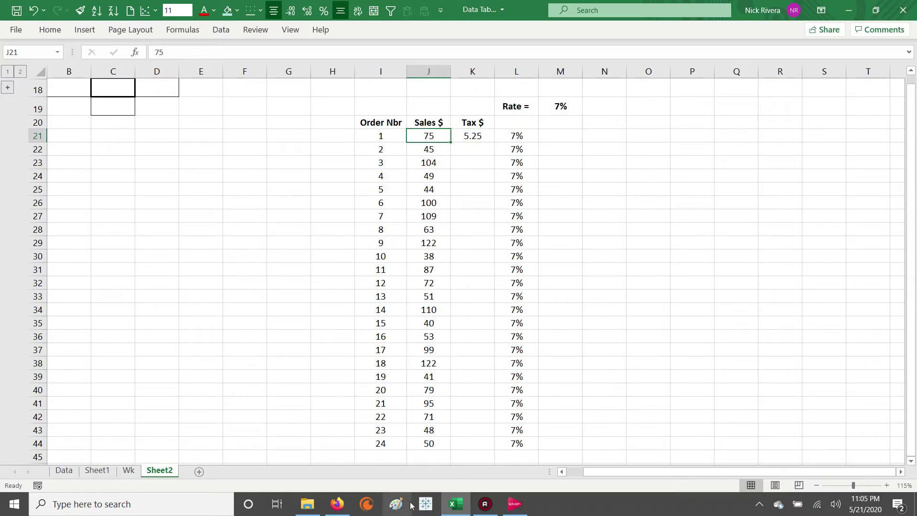
left_click(475, 137)
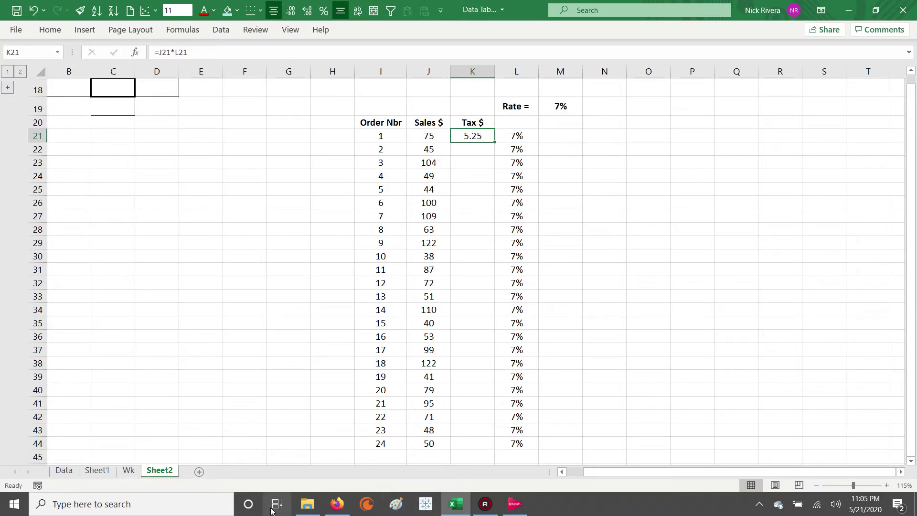
left_click(183, 505)
type("cal")
left_click(94, 165)
left_click_drag(512, 106, 673, 115)
type("75")
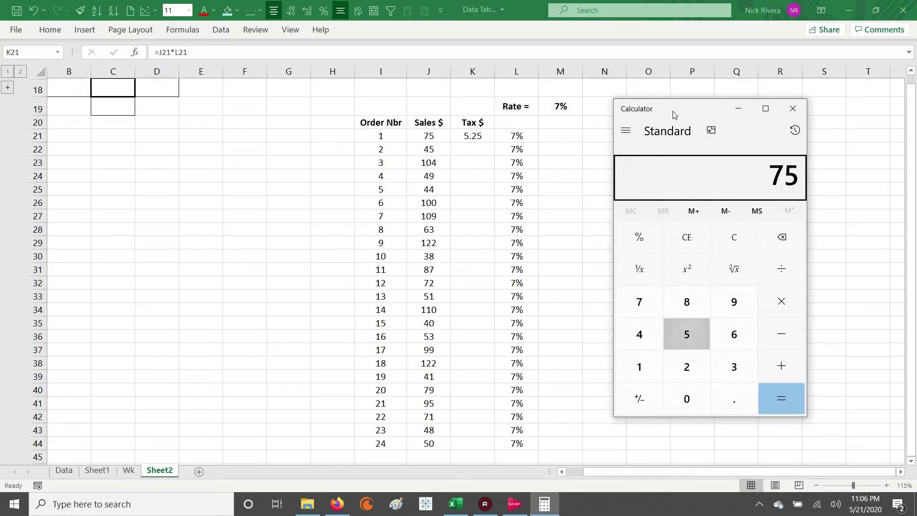
type("*.07")
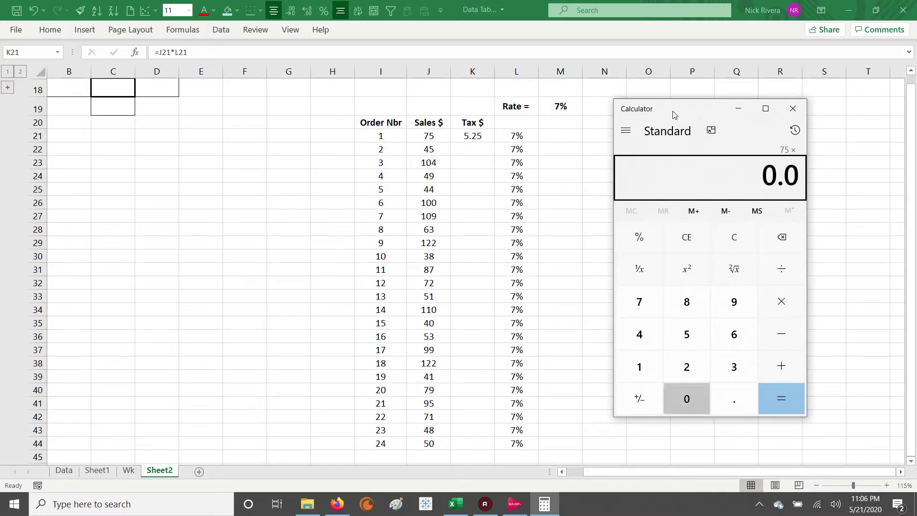
key("Return")
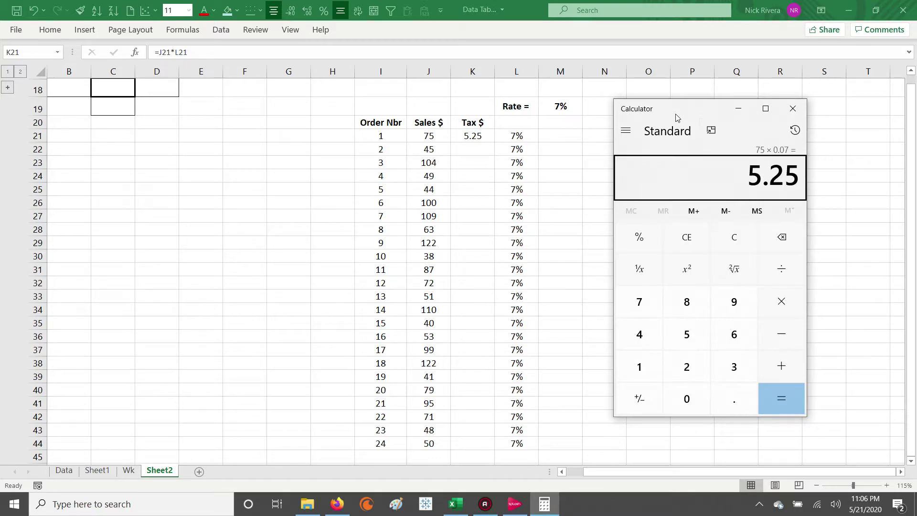
left_click(468, 136)
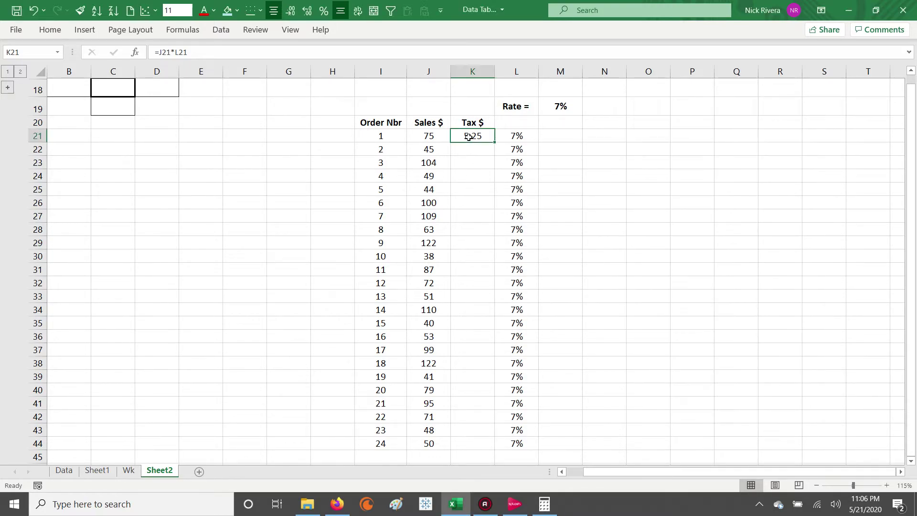
key("Down")
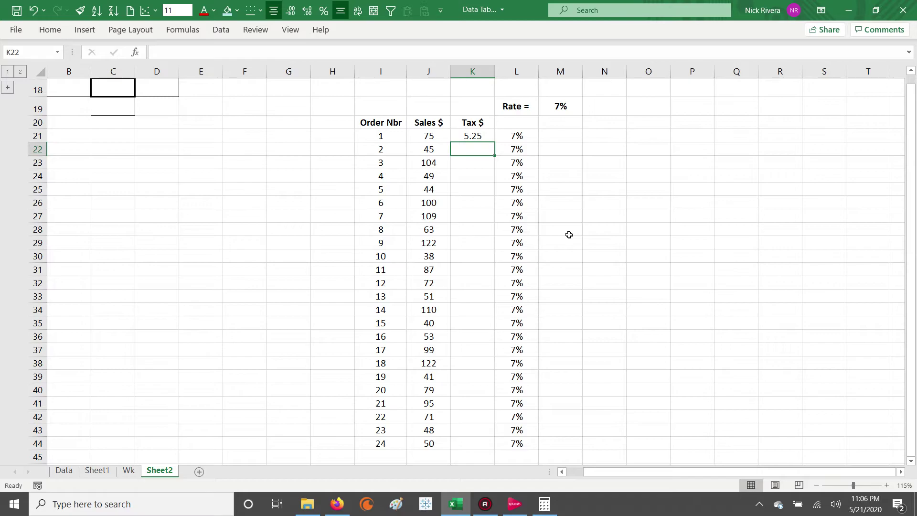
type("=")
key("Escape")
key("Up")
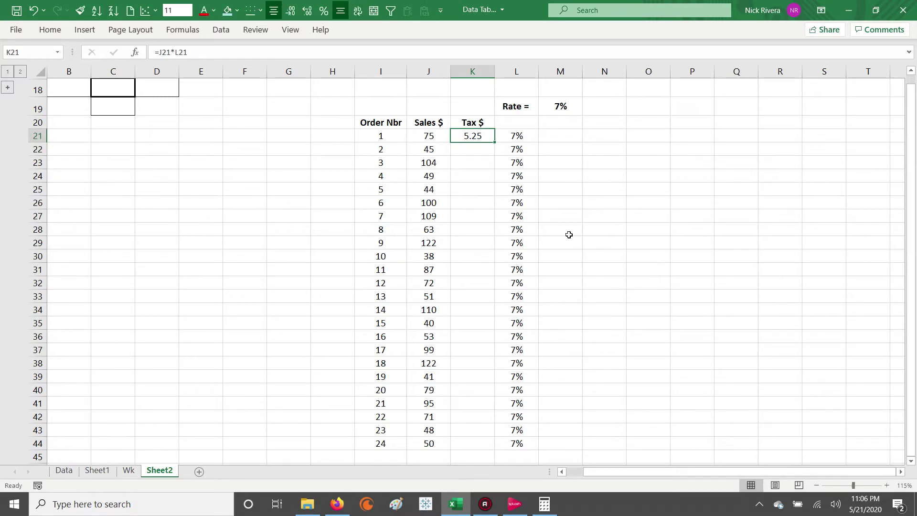
- Enter the formula =J22*L22 in K22 to calculate the second order's tax
key("Down")
type("=")
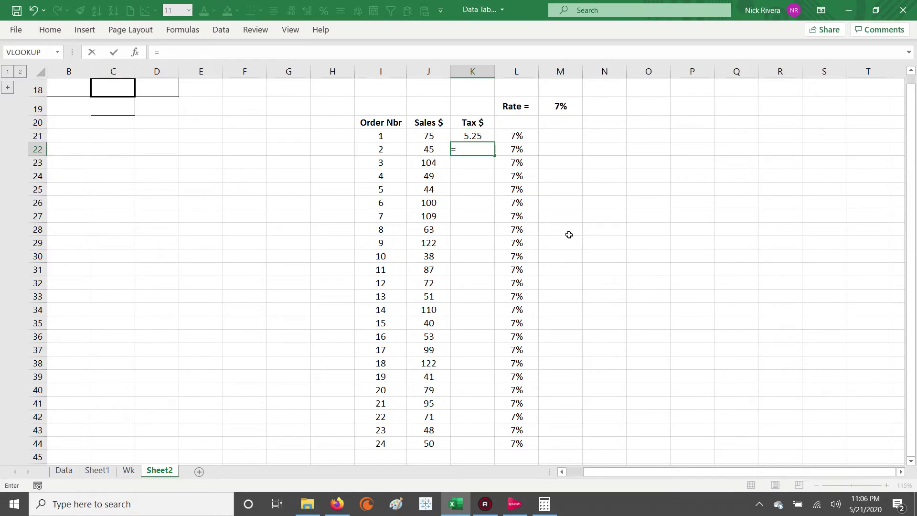
key("Left")
type("*")
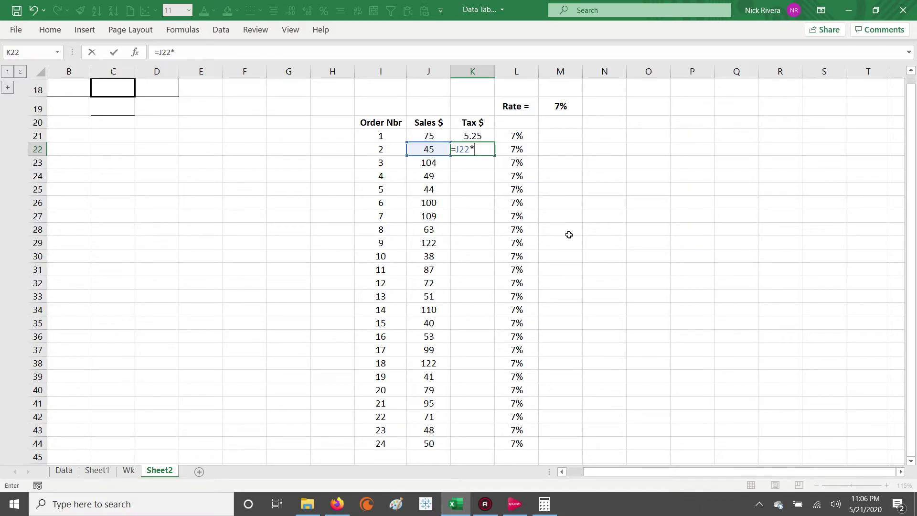
key("Right")
key("Return")
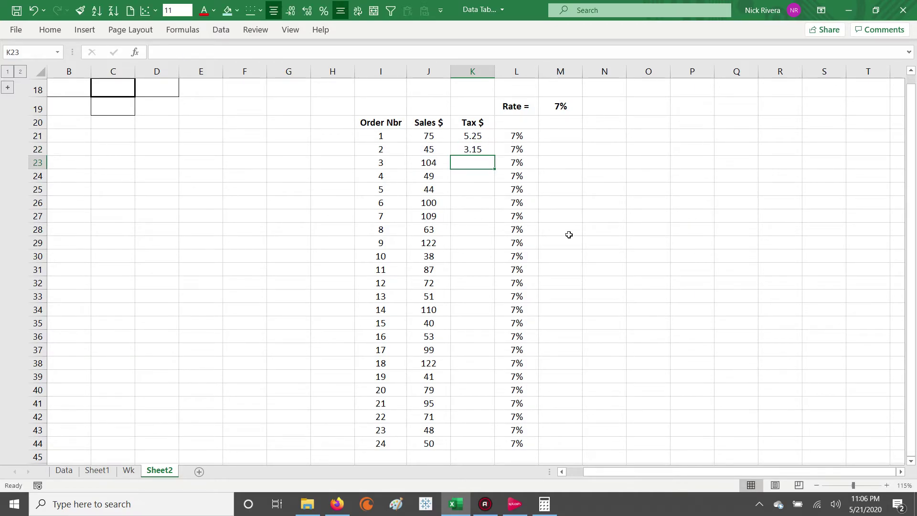
- Enter the formula =J23*L23 in K23 to calculate the third order's tax
type("=")
key("Left")
type("*")
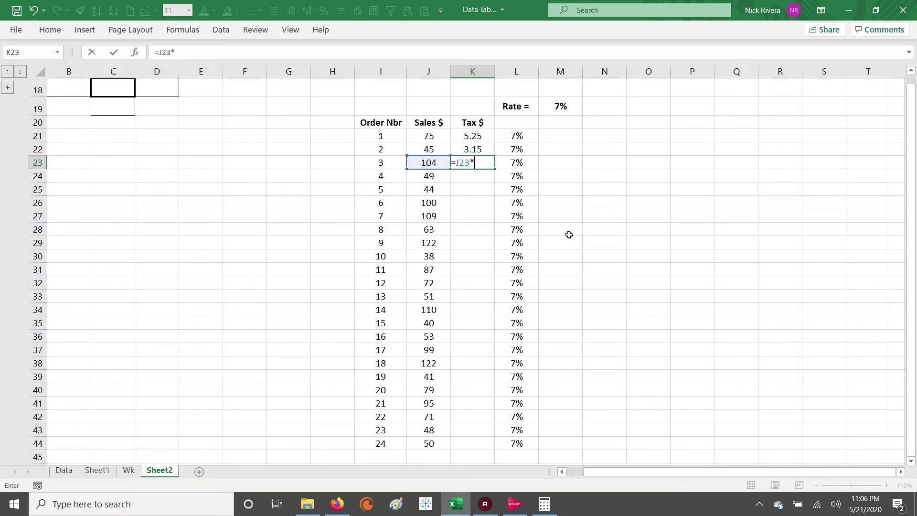
key("Right")
key("Return")
- Copy the tax formula from K23 into K24:K44 for the remaining orders
key("Up")
key("ctrl+c")
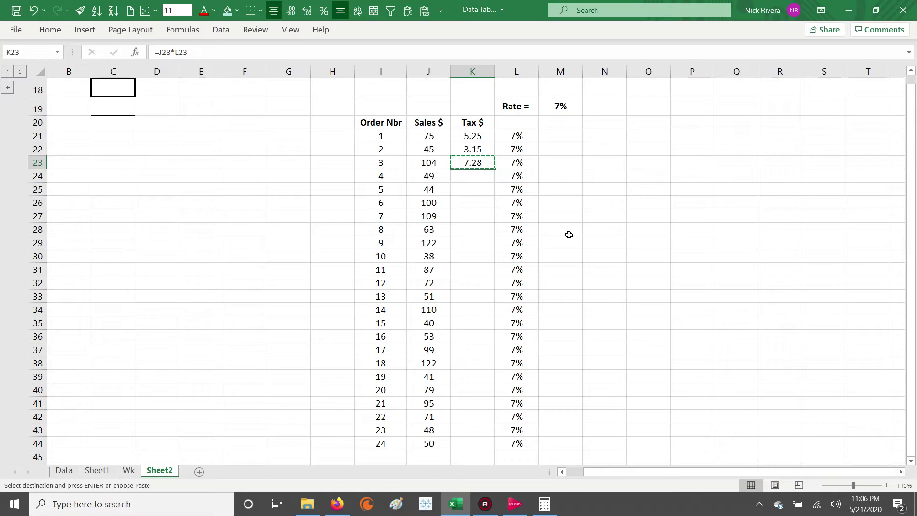
key("Left")
key("ctrl+Down")
key("Right")
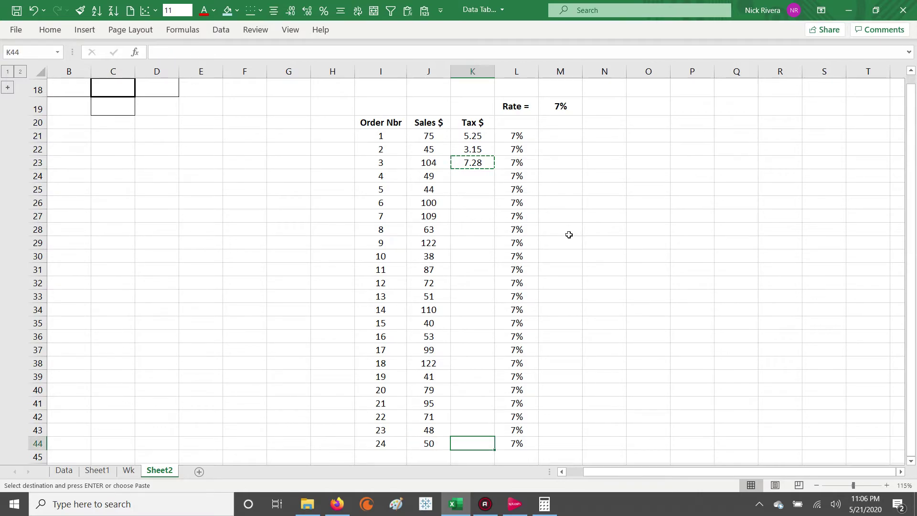
key("Up")
key("Down")
key("ctrl+shift+Up")
key("shift+Down")
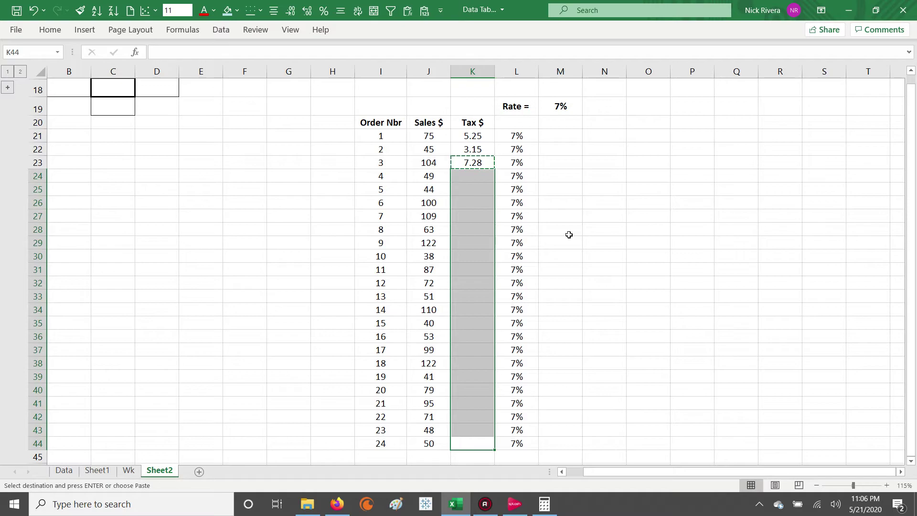
key("ctrl+v")
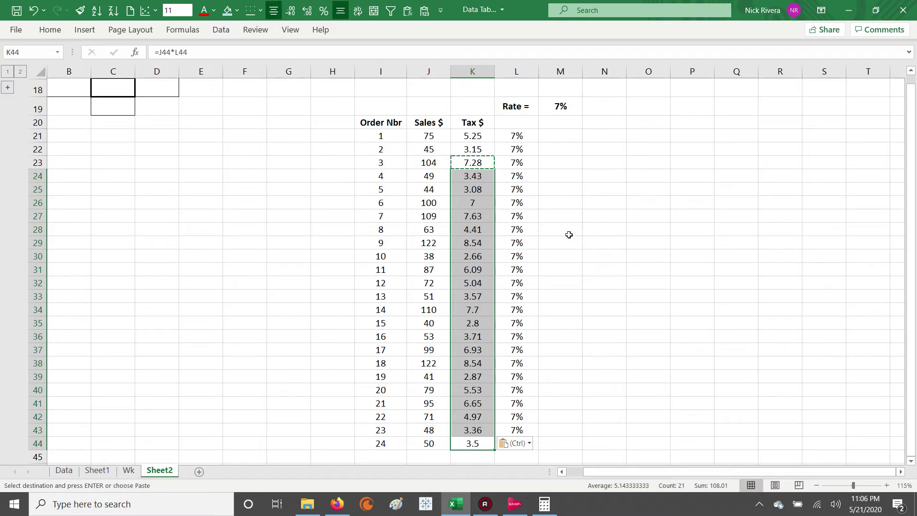
key("Escape")
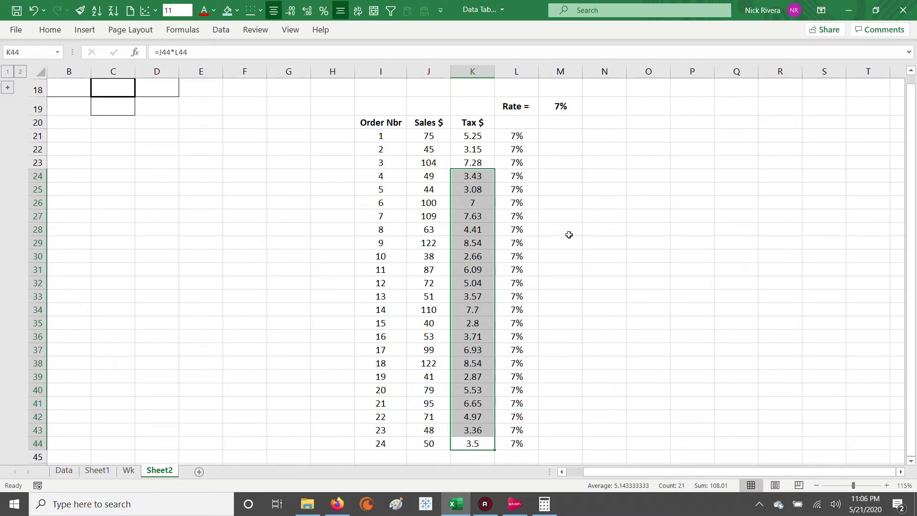
- Step through the copied tax formulas from K25 down to K39, examining which sales and rate cells each one multiplies
left_click(470, 256)
left_click(475, 188)
left_click(303, 55)
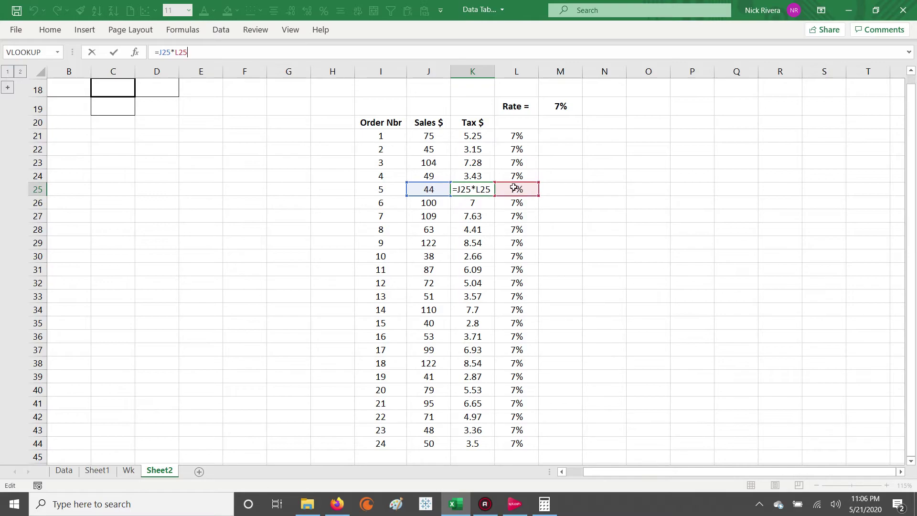
key("Return")
left_click(405, 56)
key("Return")
left_click(404, 54)
key("Return")
key("Return")
key("Return")
left_click(404, 53)
key("Return")
left_click(404, 53)
key("Return")
left_click(404, 53)
key("Return")
left_click(404, 53)
key("Return")
left_click(404, 53)
key("Return")
left_click(404, 53)
key("Return")
left_click(404, 53)
key("Return")
left_click(404, 53)
key("Return")
left_click(404, 53)
key("Return")
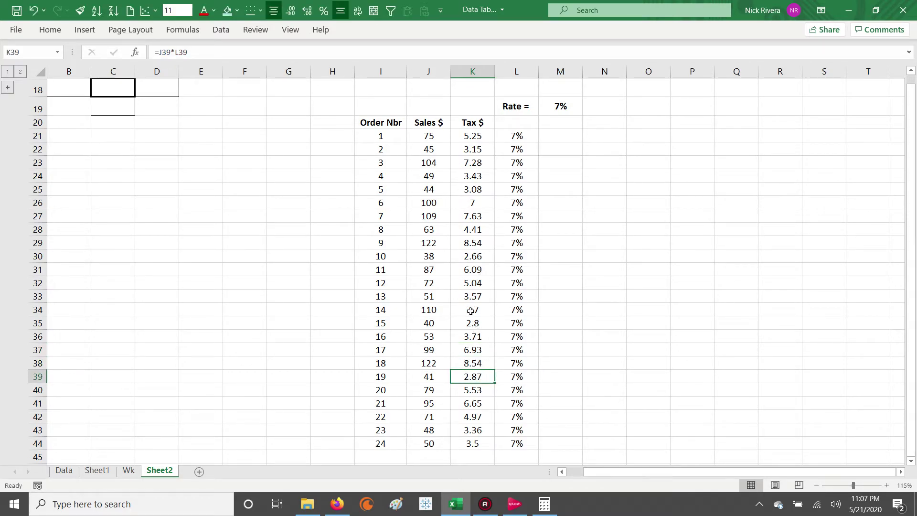
key("F2")
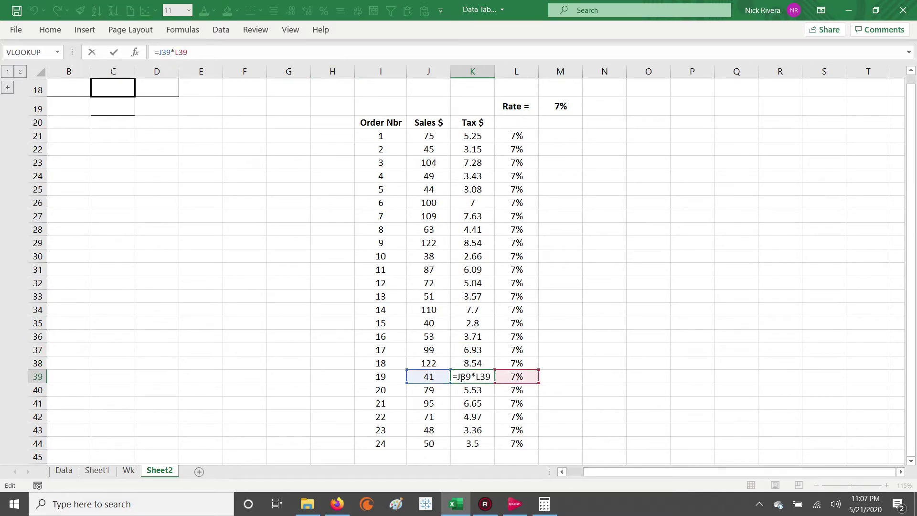
key("Return")
- Examine the cell references of the tax formulas for the first two orders in K21 and K22
left_click(471, 135)
key("F2")
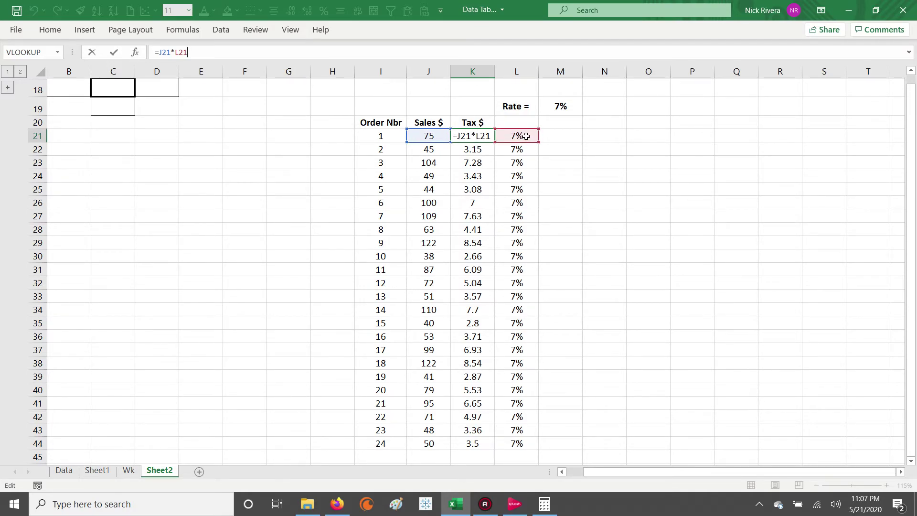
key("Return")
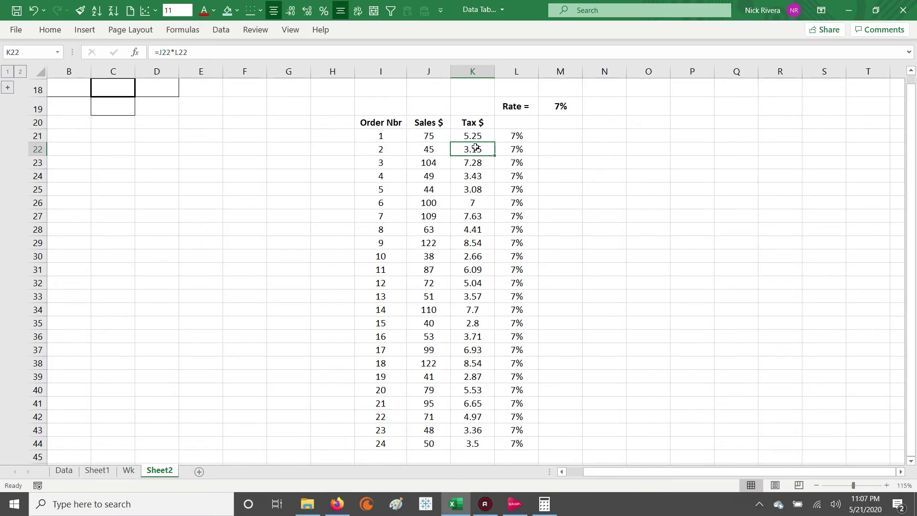
left_click(418, 52)
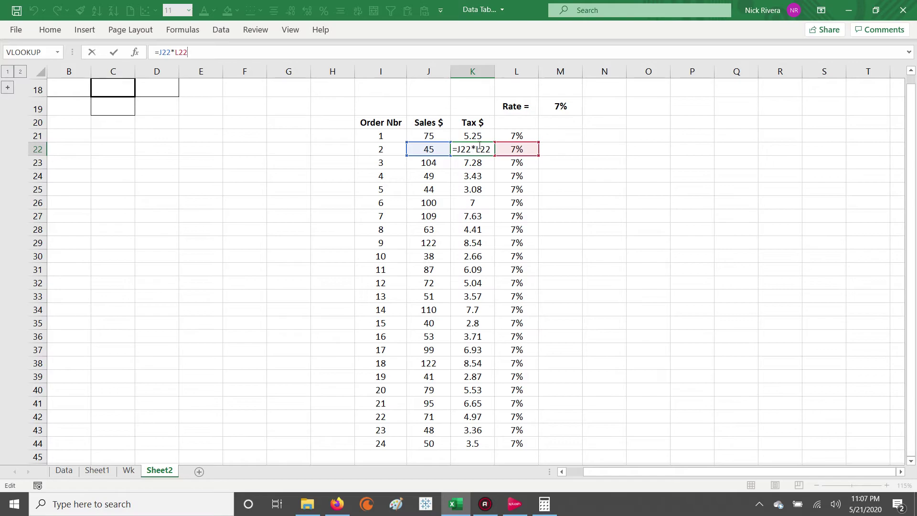
key("Return")
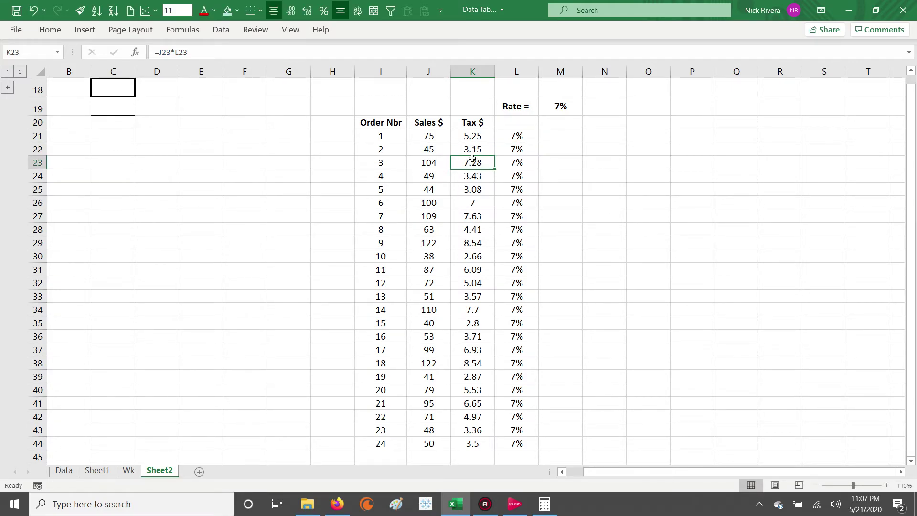
- Step through the tax formulas from K38 down to K44 to check that their row references shift with each order
left_click(470, 366)
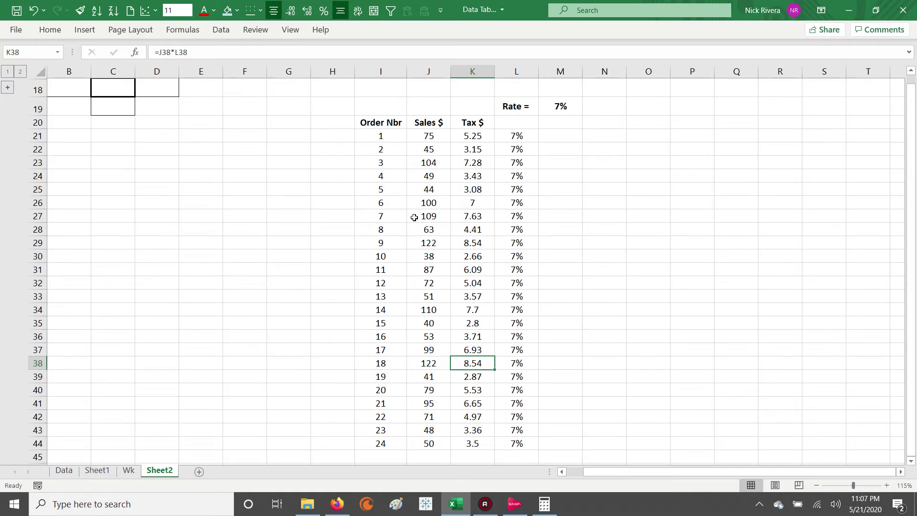
key("F2")
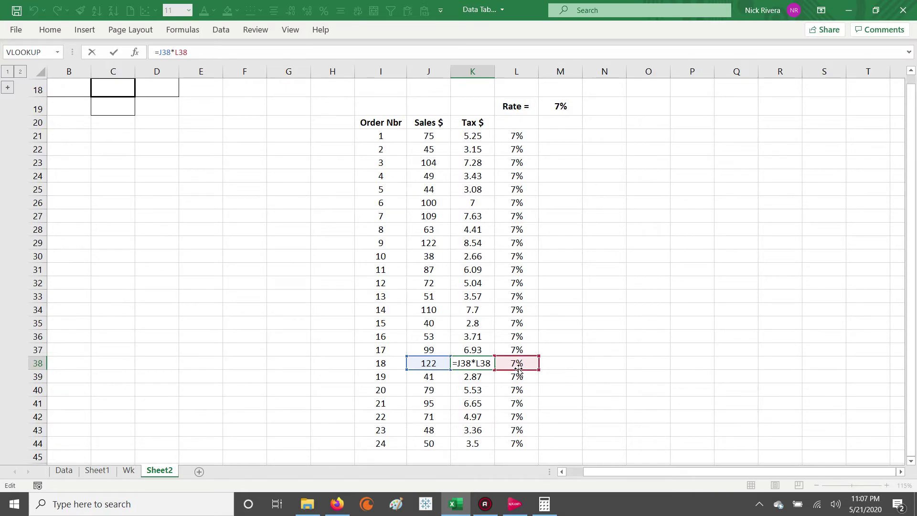
key("Return")
left_click(268, 57)
key("Return")
left_click(246, 53)
key("Return")
left_click(247, 53)
key("Return")
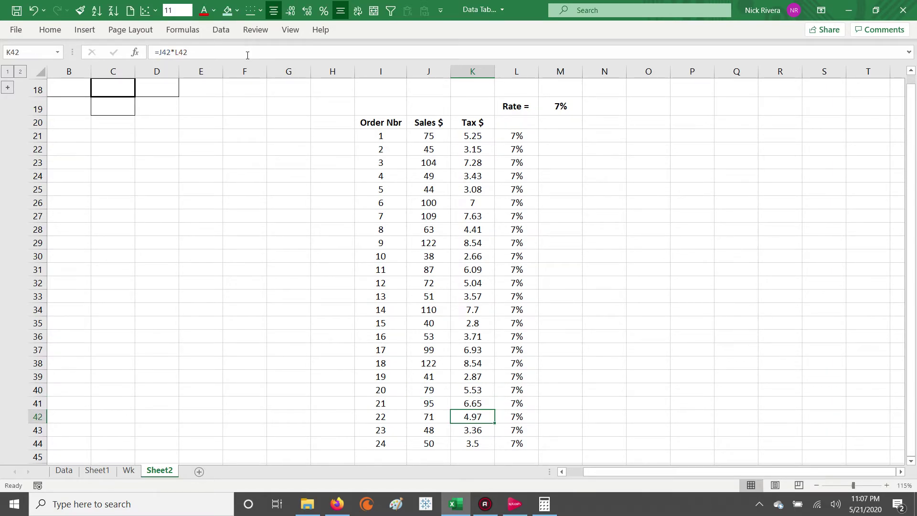
left_click(248, 55)
key("Return")
left_click(247, 53)
key("Return")
left_click(247, 54)
key("Return")
- Compare the tax formula in K21 with those in K39 through K42 to see how the references change
left_click(469, 137)
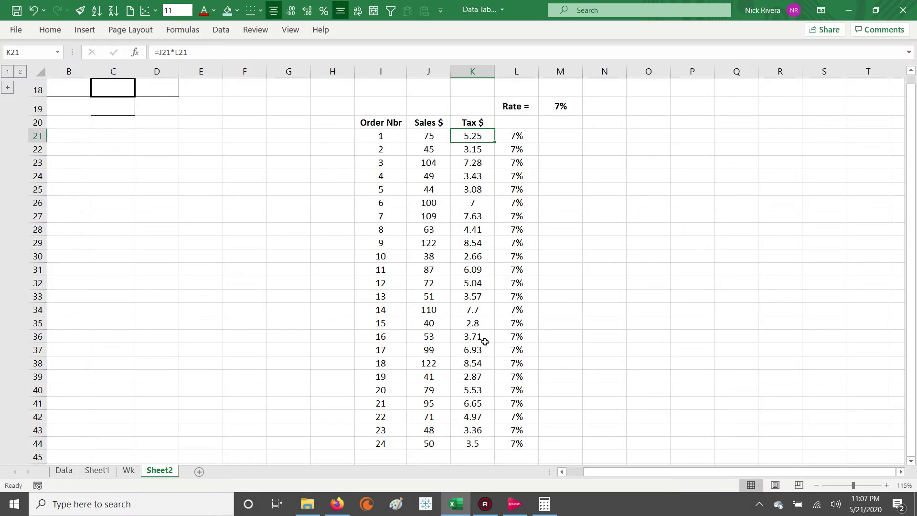
left_click(476, 377)
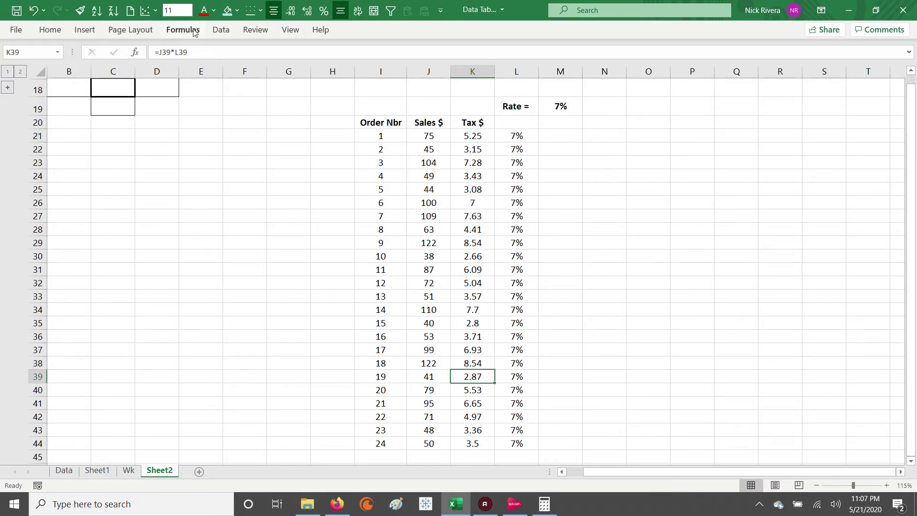
left_click(209, 54)
key("Return")
left_click(209, 54)
key("Return")
left_click(209, 54)
key("Return")
left_click(208, 54)
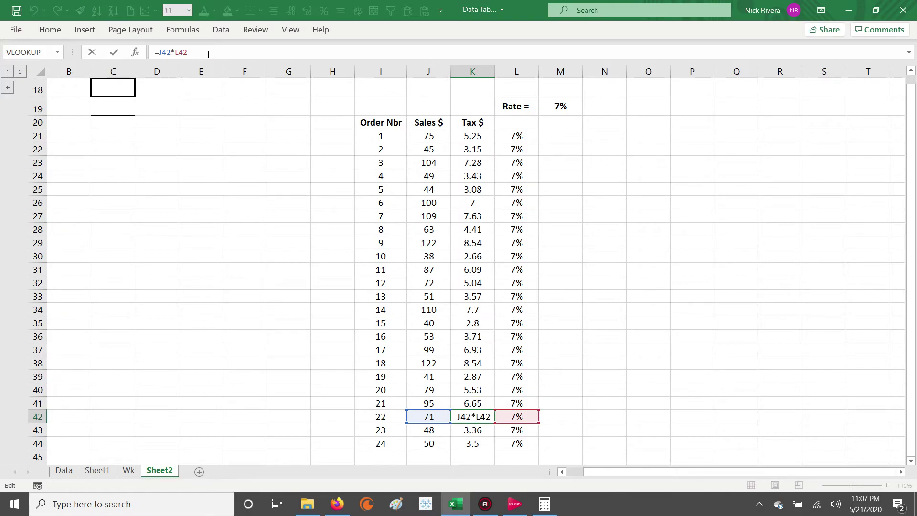
key("Return")
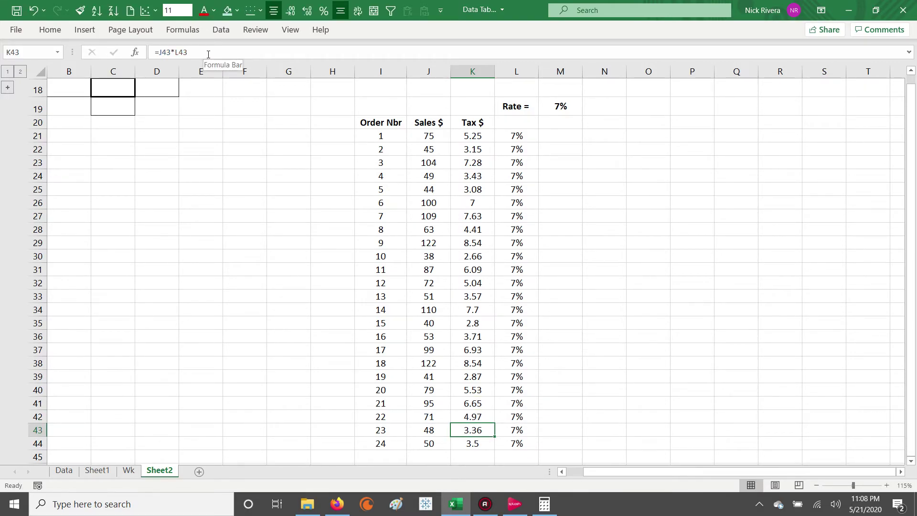
- Enter the header Total Charge in M20, next to the tax rate column
left_click(470, 137)
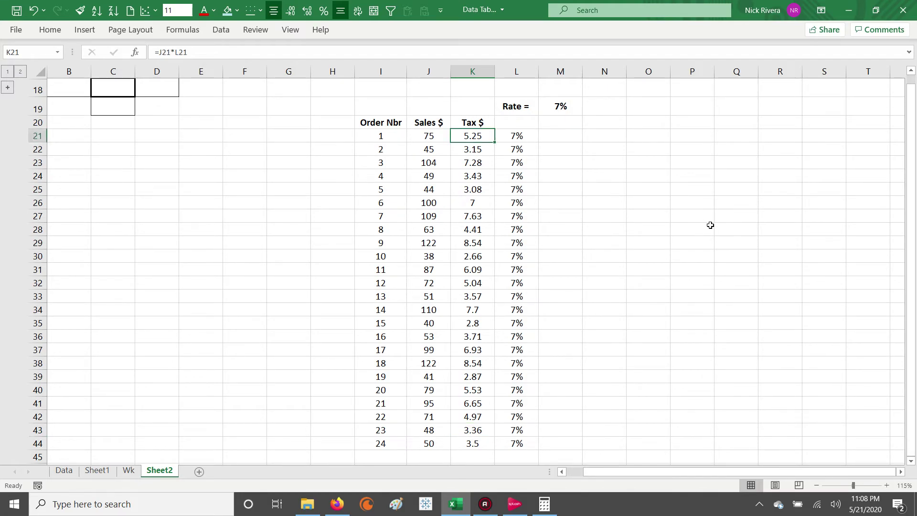
key("Right")
key("Right")
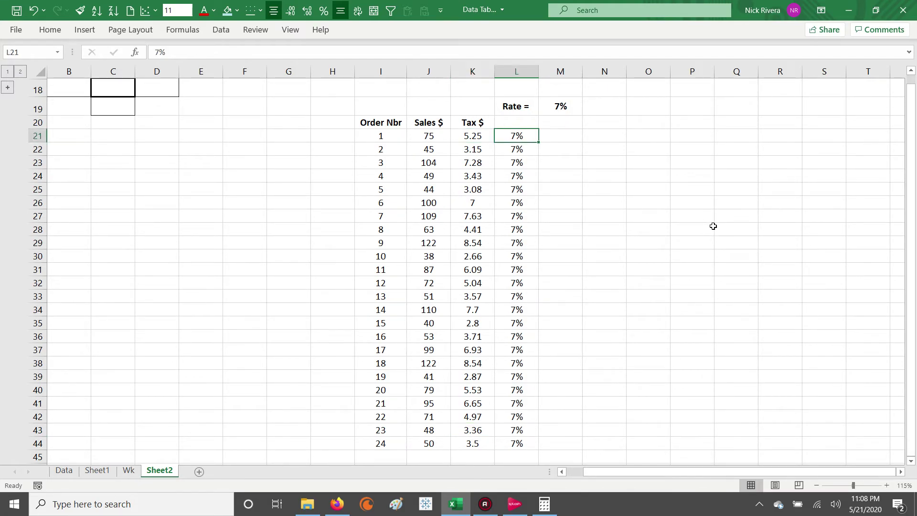
key("Up")
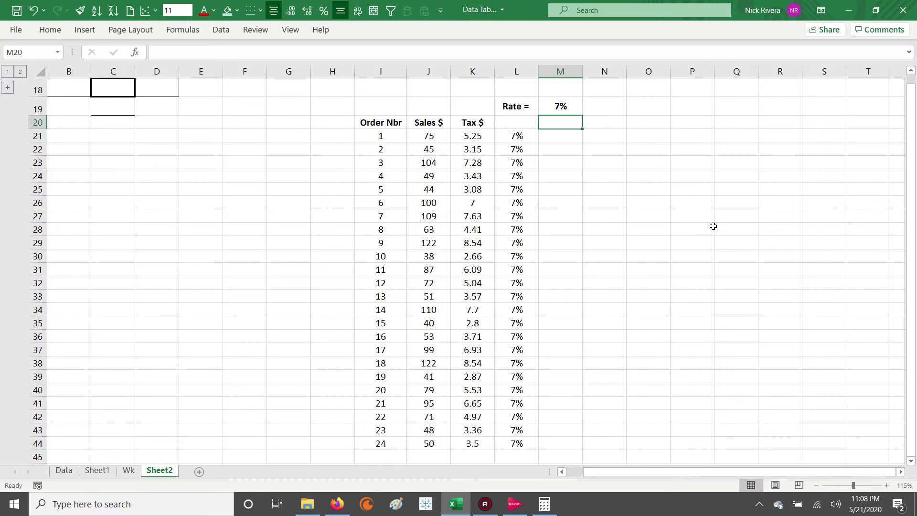
type("Total")
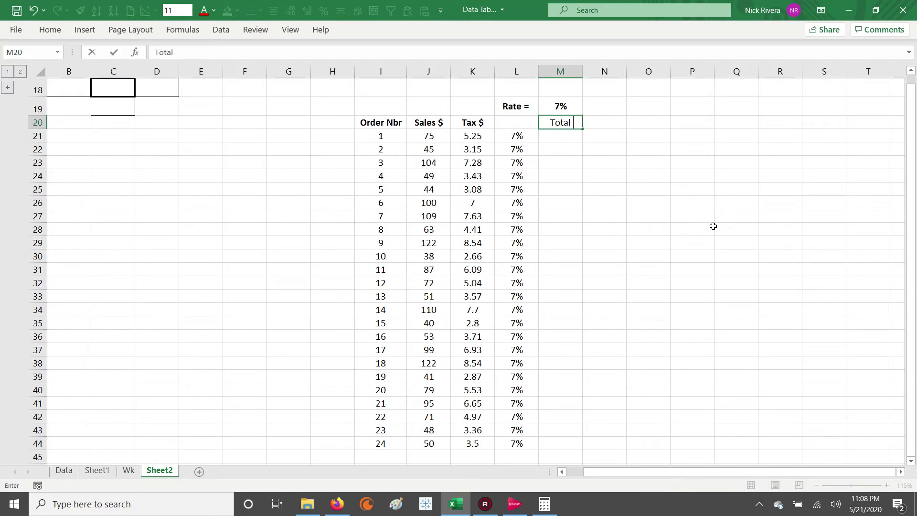
type(" Charge")
key("ctrl+Return")
- Change the M20 header to a bold Total $ Charge and fit column M to its width
key("F2")
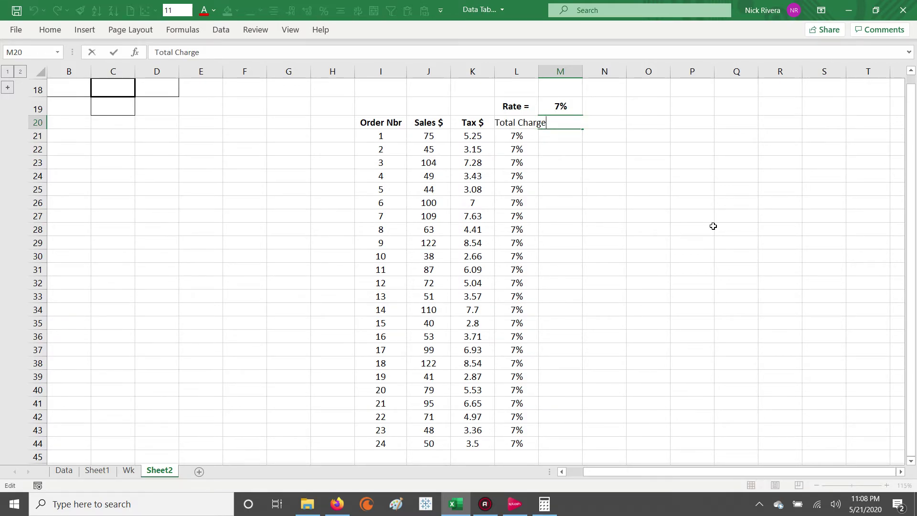
key("Left")
key("Left")
key("Left")
key("Left")
key("Left")
key("Left")
type("$")
key("ctrl+Return")
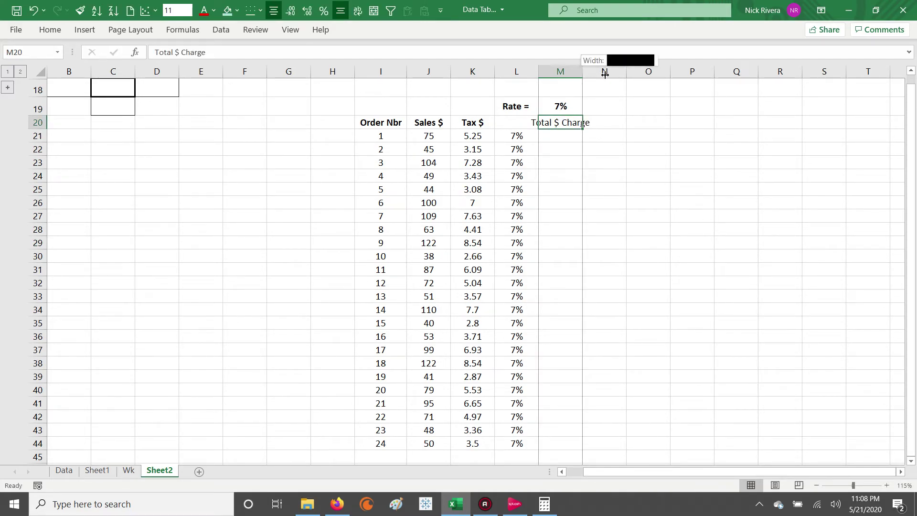
double_click(582, 71)
key("ctrl+b")
- Enter the header Tax Rate in L20 and make it bold
key("Left")
type("Tax Rate")
key("Return")
key("Up")
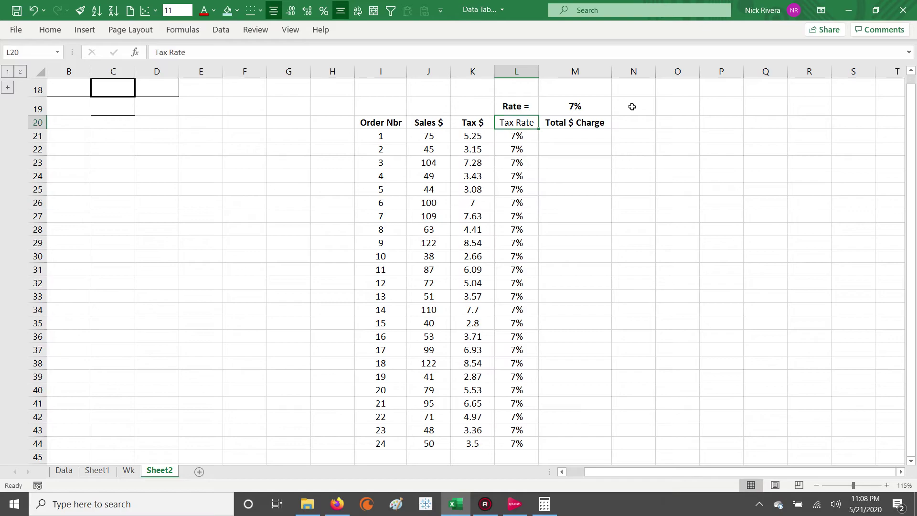
key("ctrl+b")
key("Right")
key("Down")
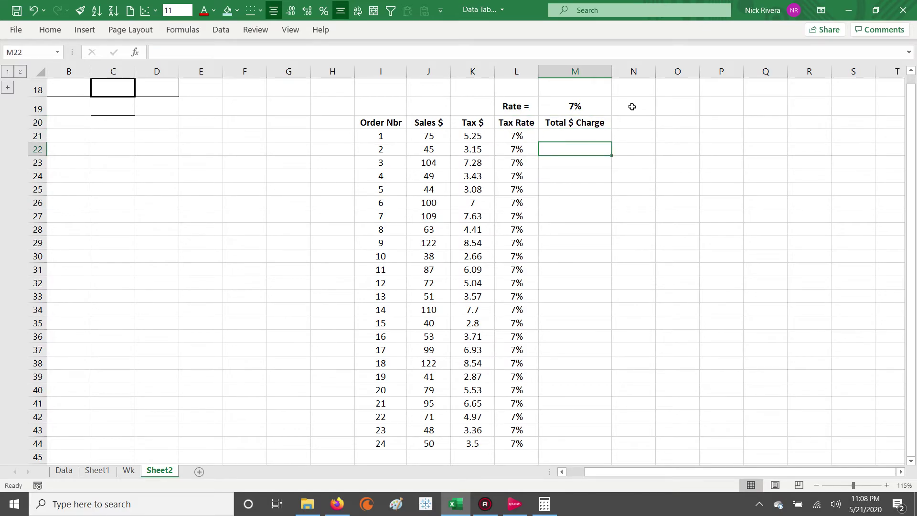
type("=")
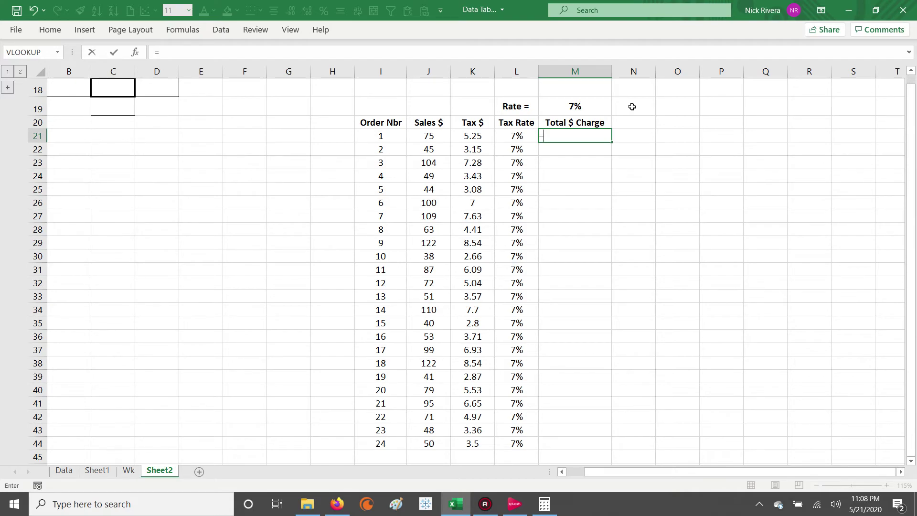
key("Escape")
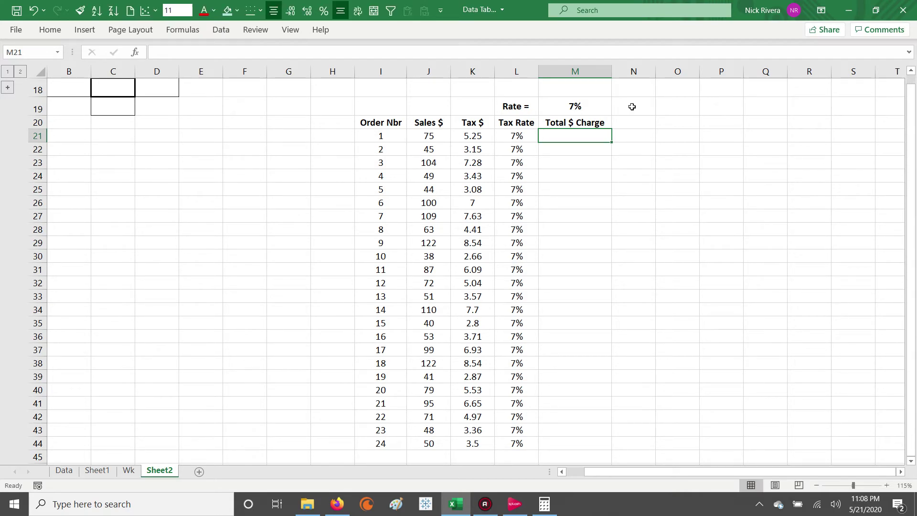
- Select J21 and K21 together to check the sum of the first order's sales and tax
left_click(436, 135)
left_click(468, 136, "ctrl")
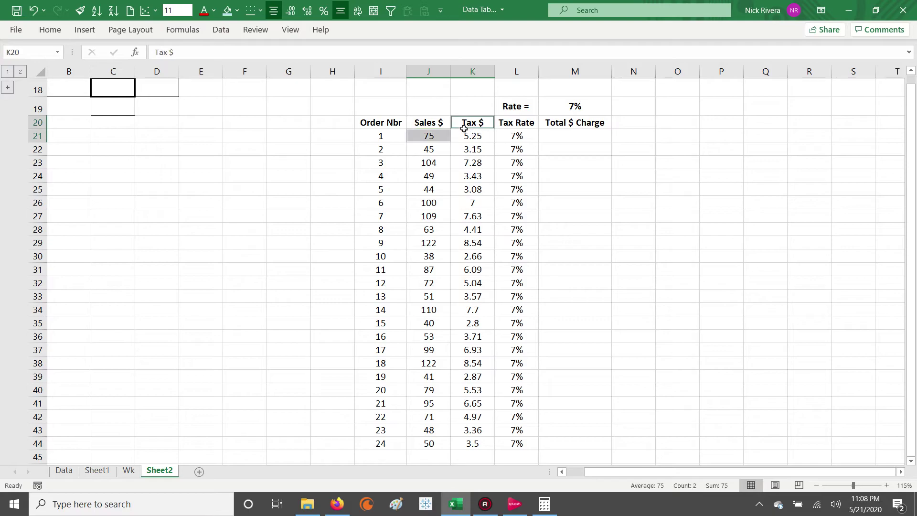
left_click(428, 138)
left_click(466, 138, "ctrl")
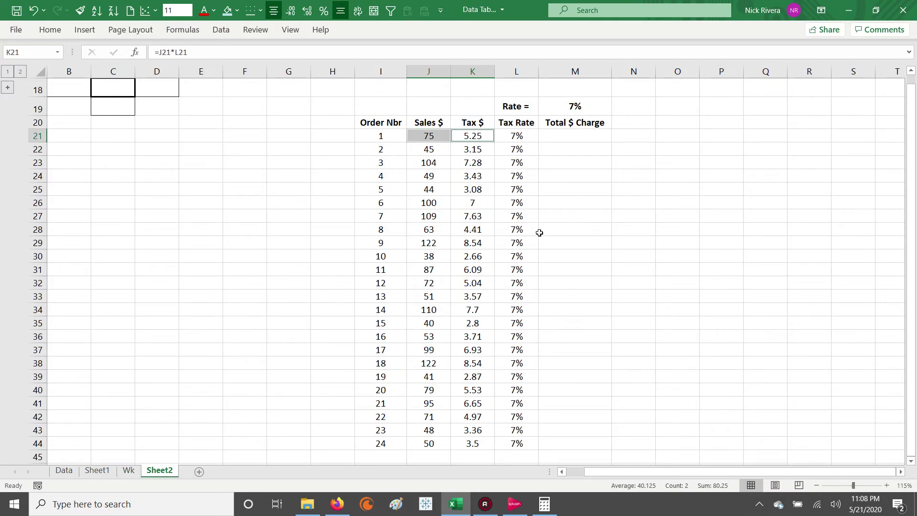
- Enter the formula =SUM(J21,K21) in M21 to calculate the first order's total charge
left_click(537, 137)
left_click(571, 136)
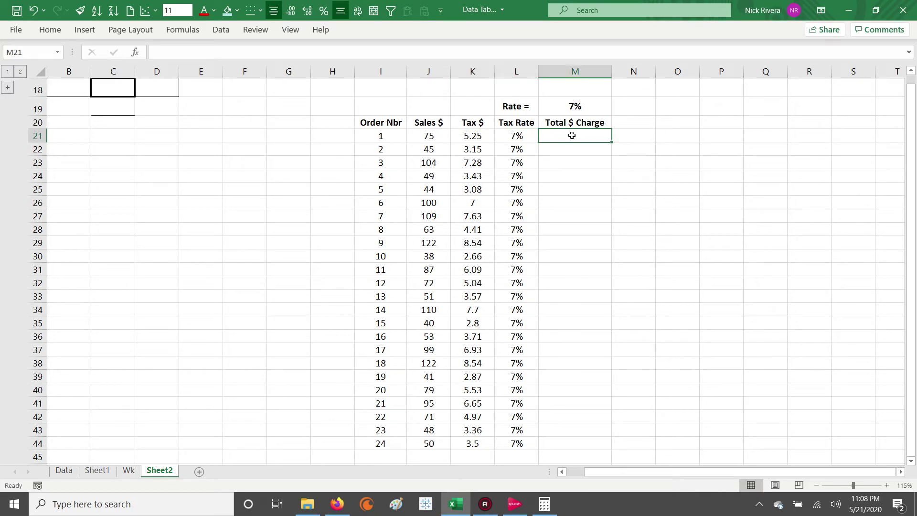
type("=sum(")
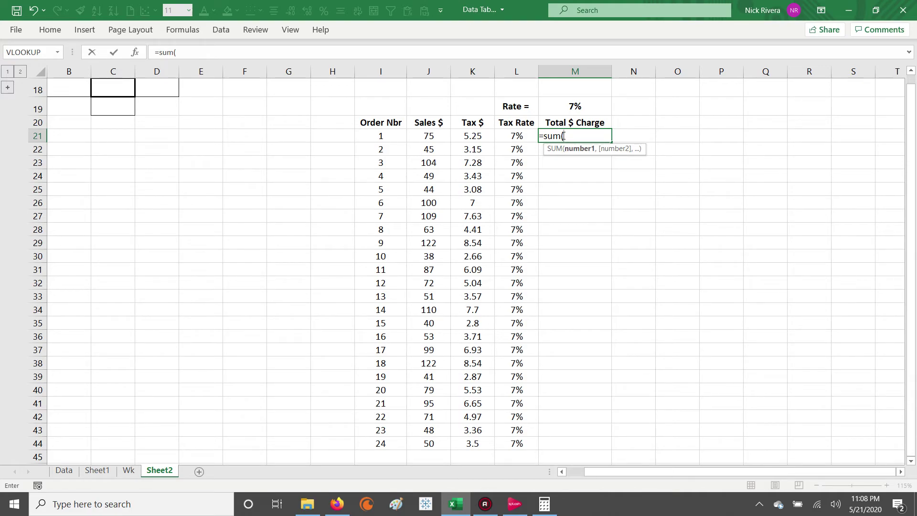
left_click(428, 136)
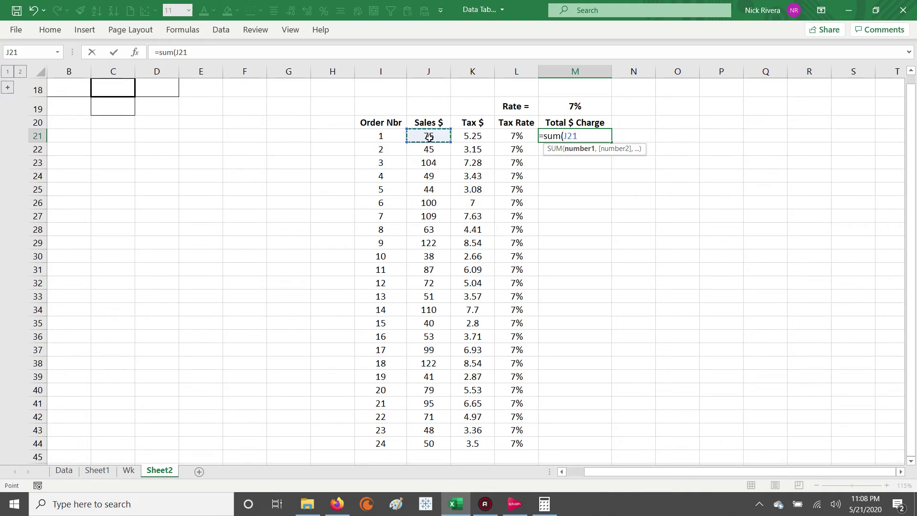
type(",")
left_click(460, 135)
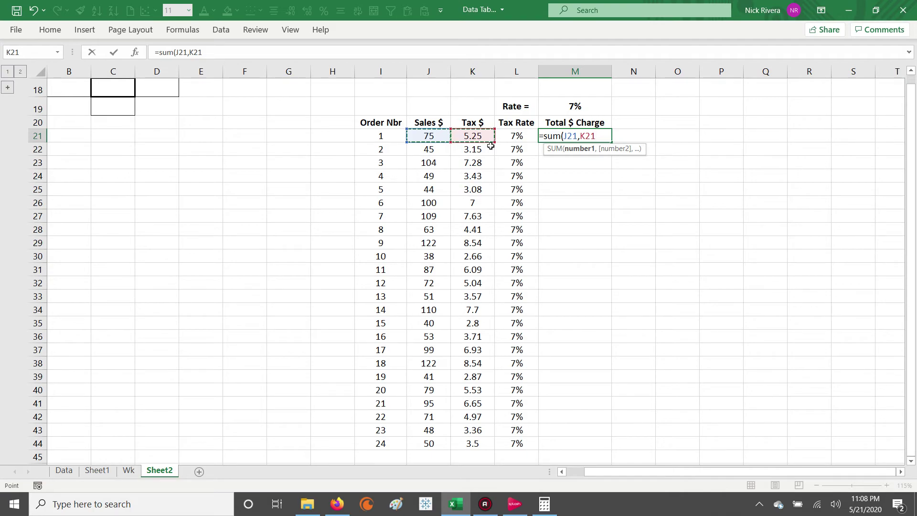
type(")")
key("ctrl+Return")
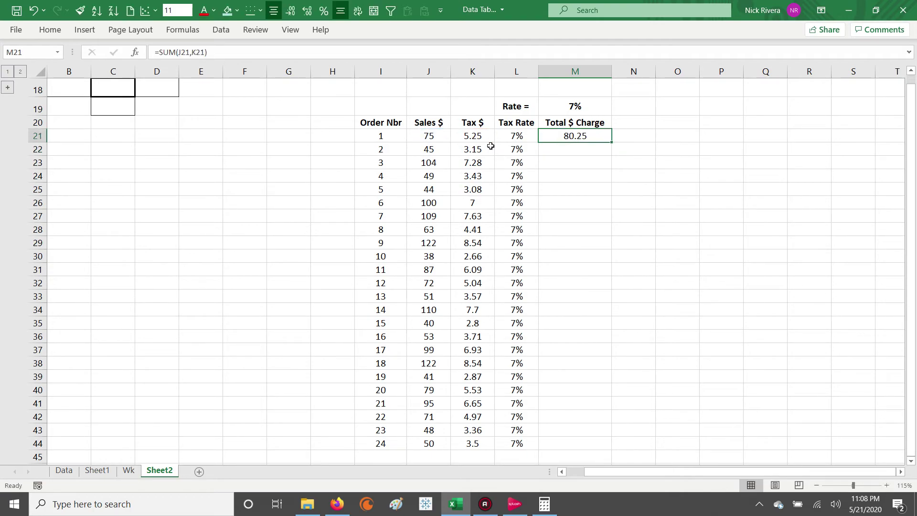
- Open the total charge formula in M21 to review the cells it adds
key("ctrl+c")
key("F2")
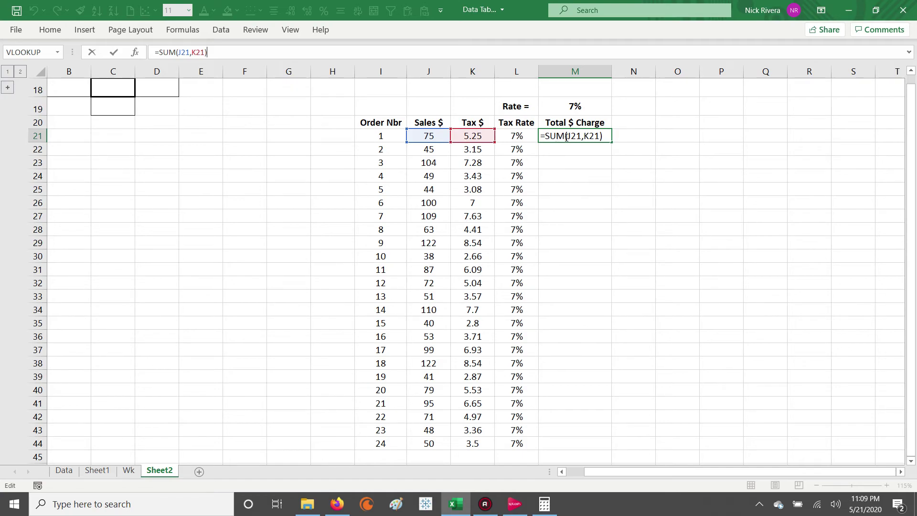
key("ctrl+Return")
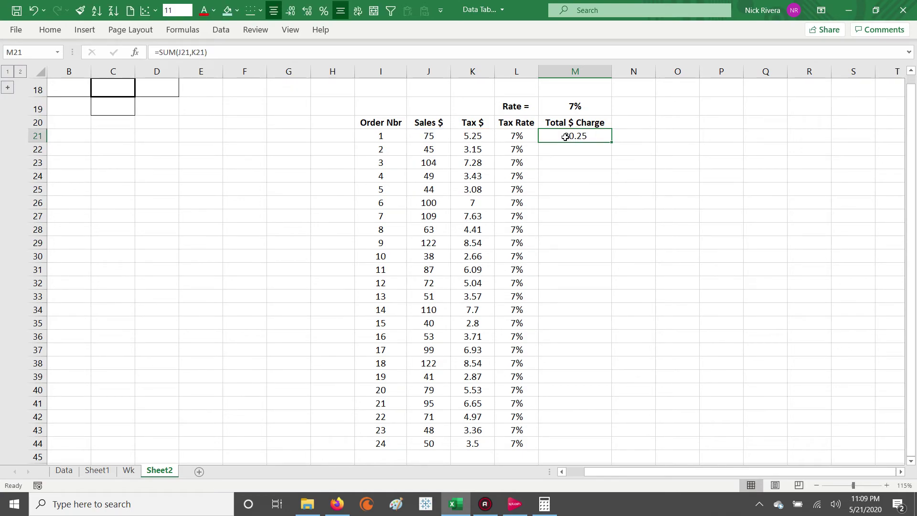
- Copy the total charge formula from M21 into M28 for order 8
key("ctrl+c")
key("Down")
key("Down")
key("Down")
key("Down")
key("Down")
key("Down")
key("Down")
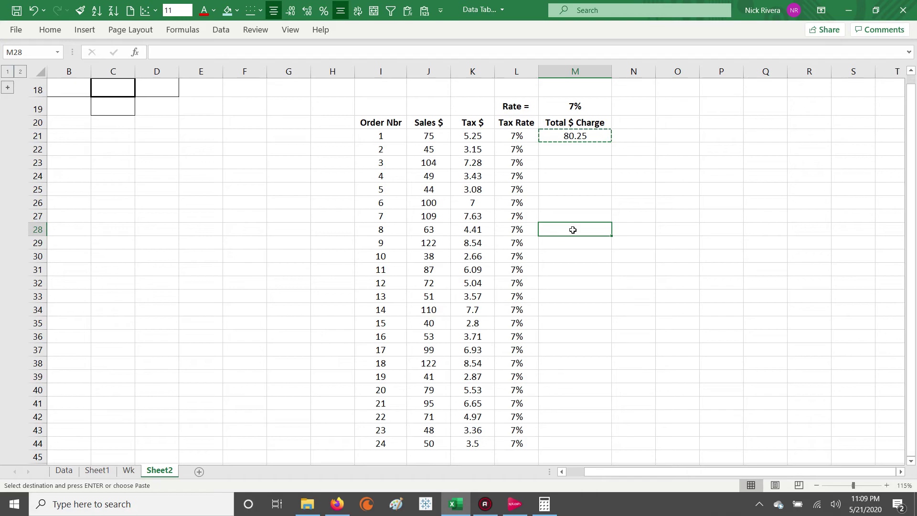
key("ctrl+v")
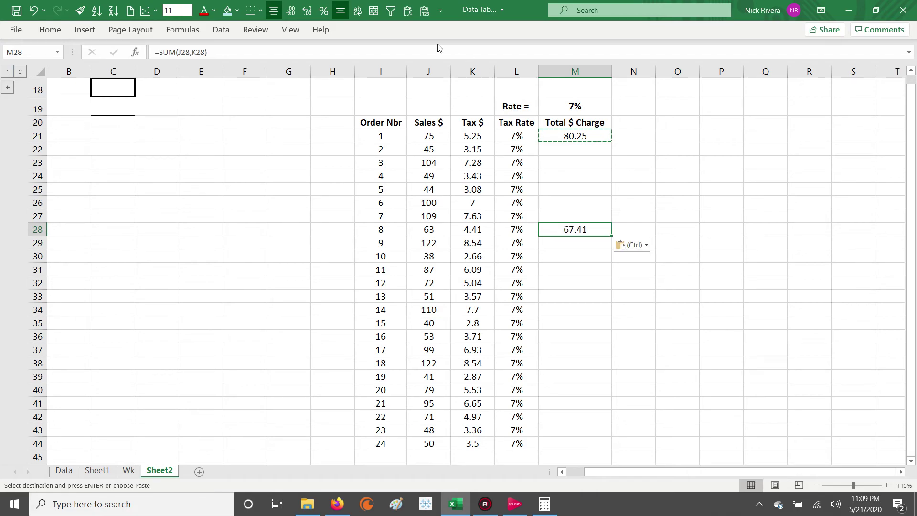
- Open the total charge formula in M28 to review which cells it adds, keeping the formula as it is
left_click(422, 52)
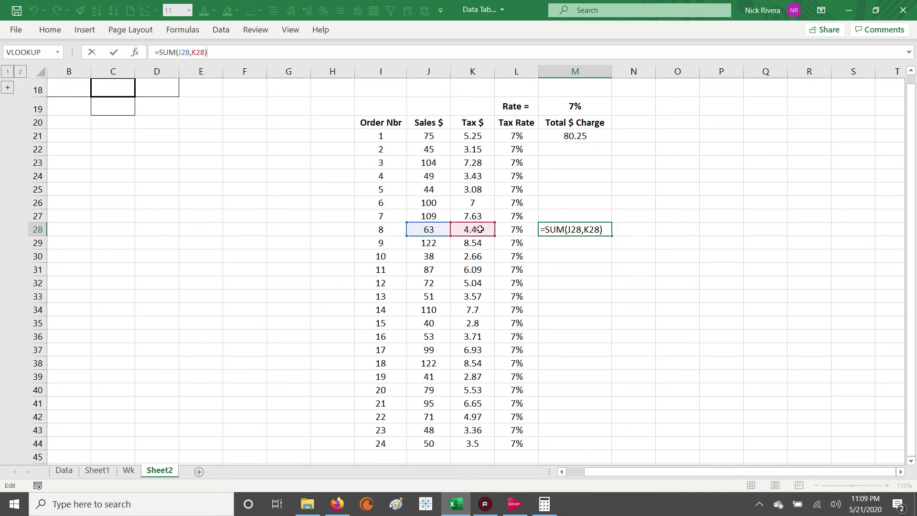
key("Return")
key("Up")
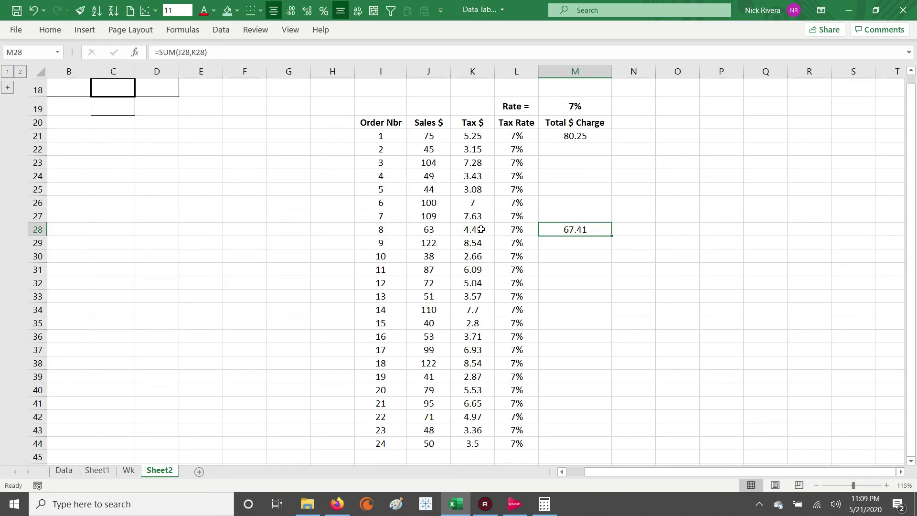
- Copy the total charge formula from M28 into M22:M44 to cover the remaining orders, and clear the copy selection
key("ctrl+c")
key("Left")
key("ctrl+Down")
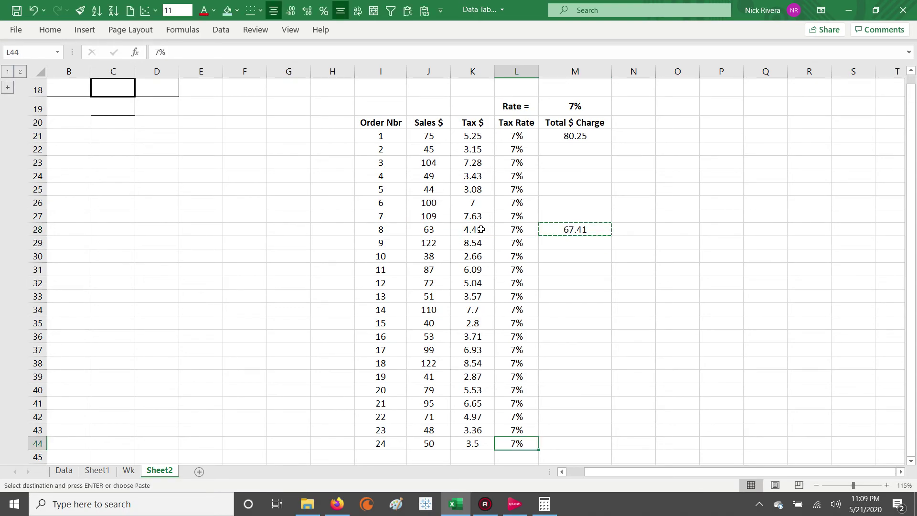
key("Right")
key("ctrl+shift+Up")
key("ctrl+shift+Up")
key("shift+Down")
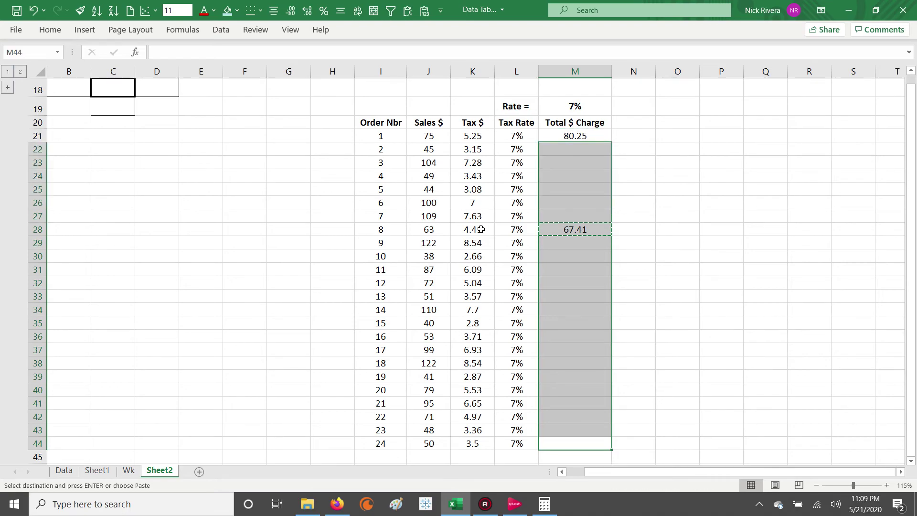
key("ctrl+v")
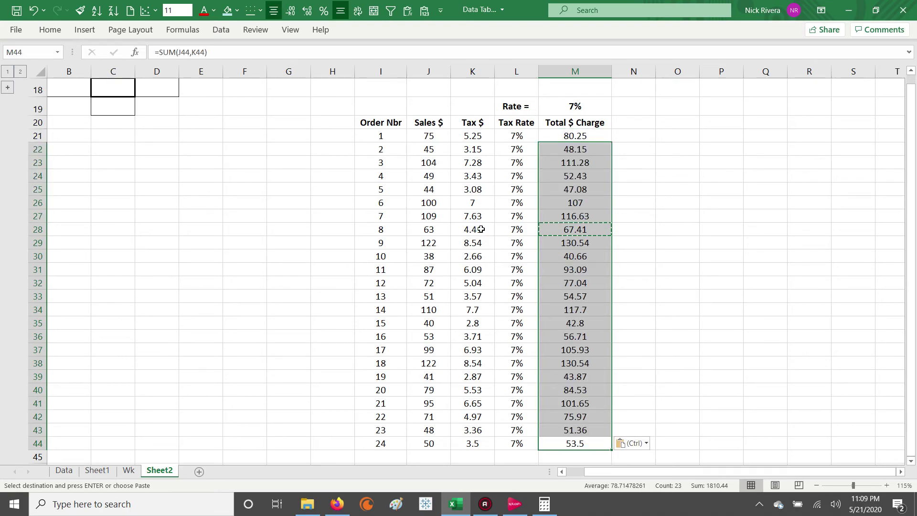
key("shift+BackSpace")
key("Escape")
key("Escape")
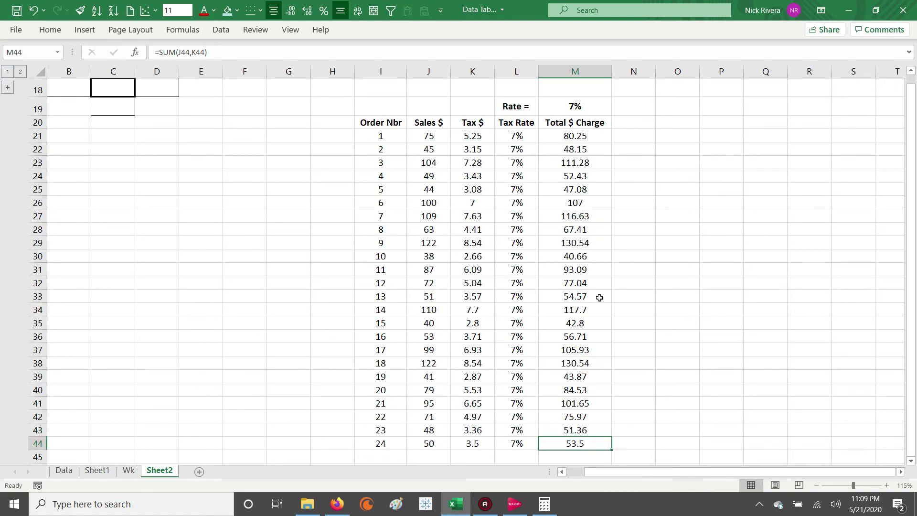
- Review the cells added by the total charge formula in M37, and select J37:K37 to check their sum
left_click(570, 351)
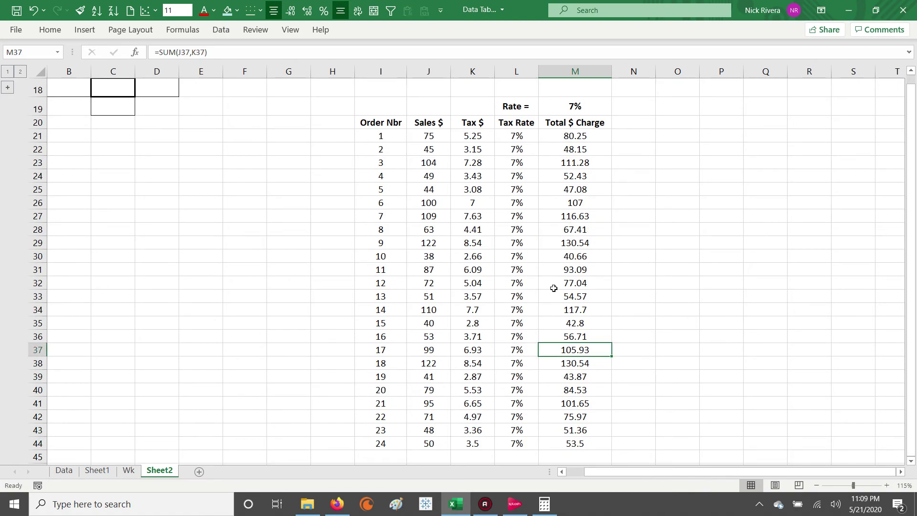
left_click(260, 53)
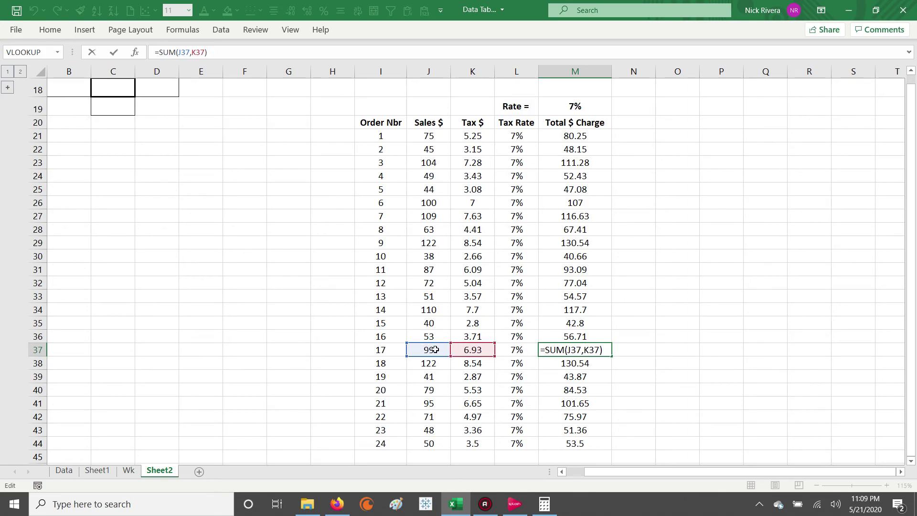
key("Escape")
left_click_drag(430, 350, 473, 350)
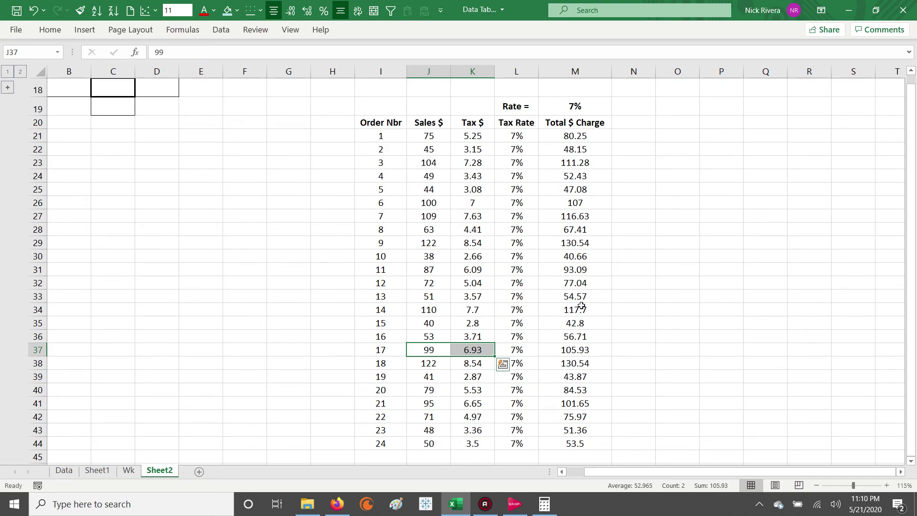
- Review the total charge cells M21, M27, M25 and the range M21:M31, briefly bringing up the calculator for comparison
left_click(574, 137)
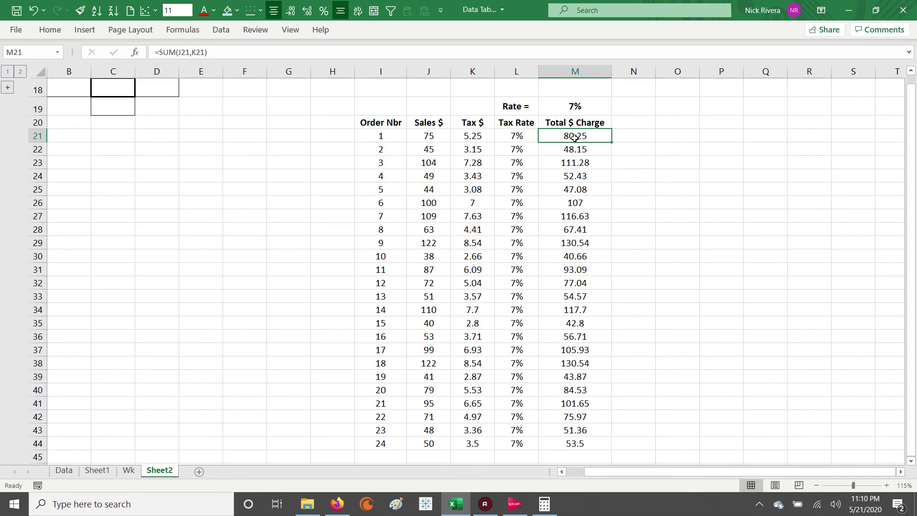
left_click(577, 217)
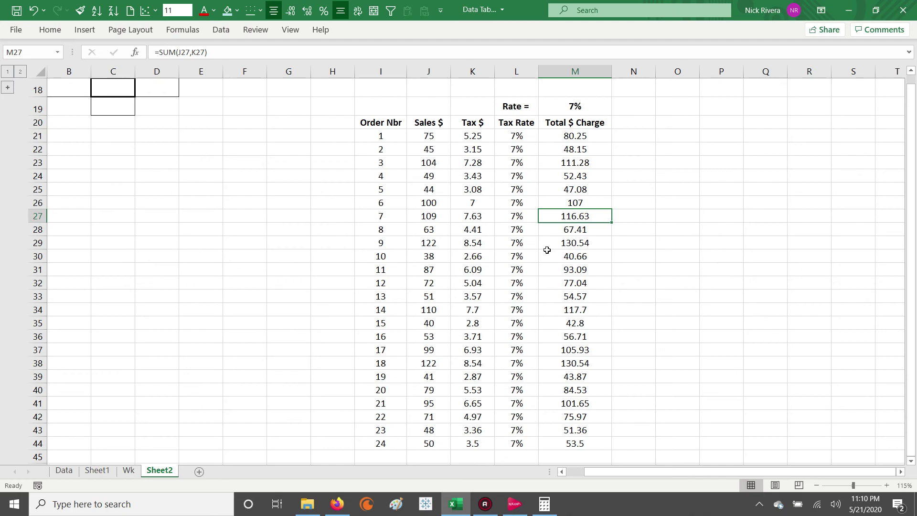
left_click(545, 505)
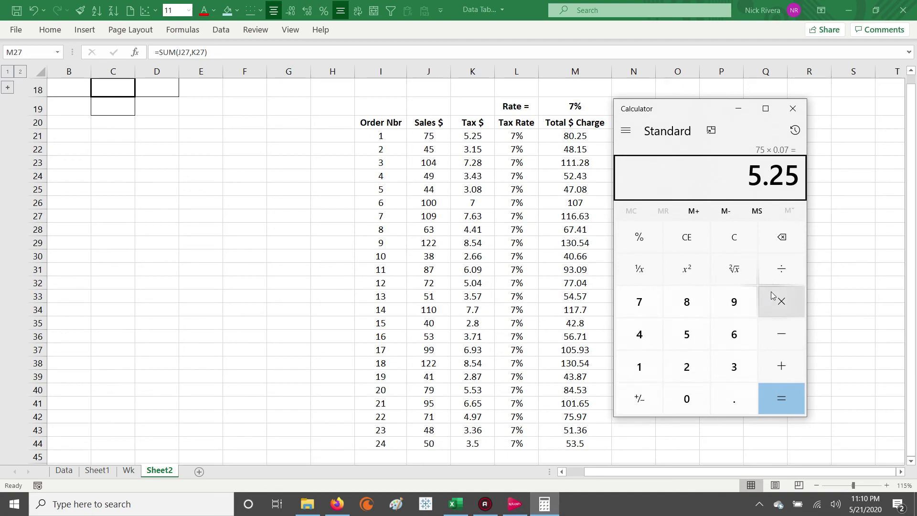
left_click(738, 108)
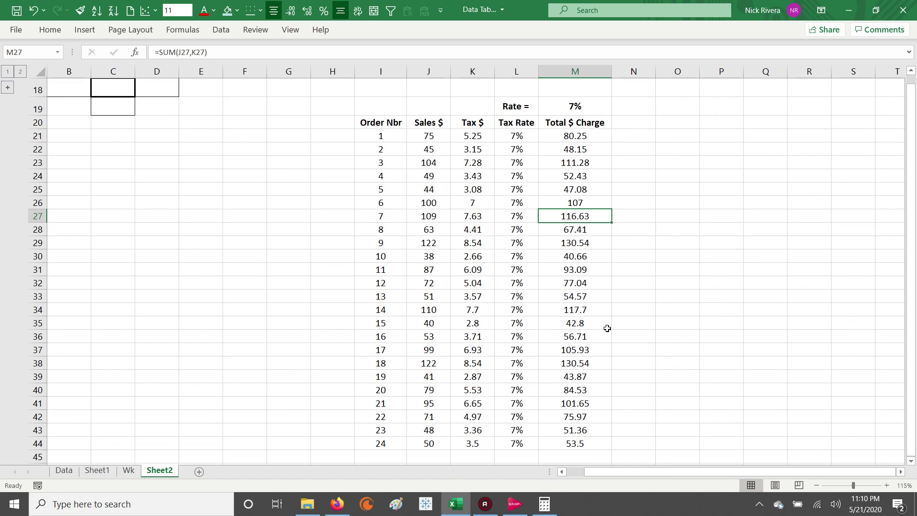
left_click(570, 189)
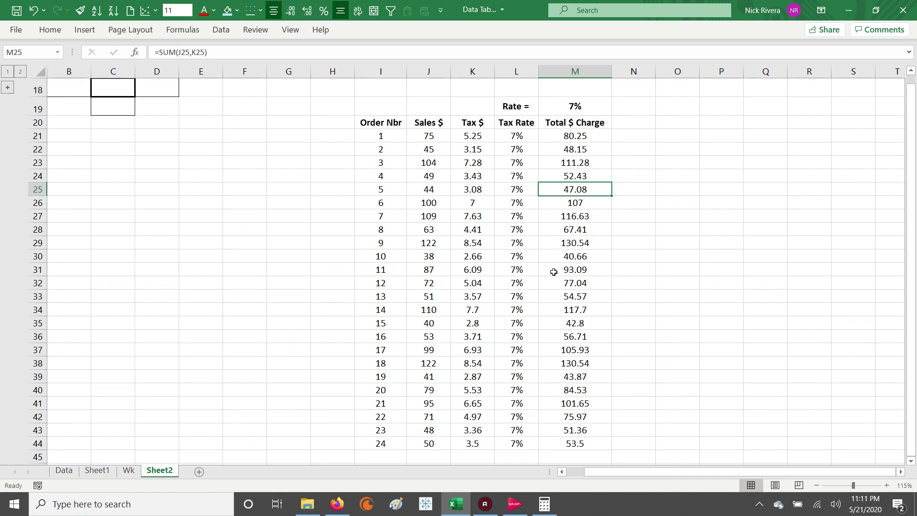
left_click_drag(556, 136, 571, 270)
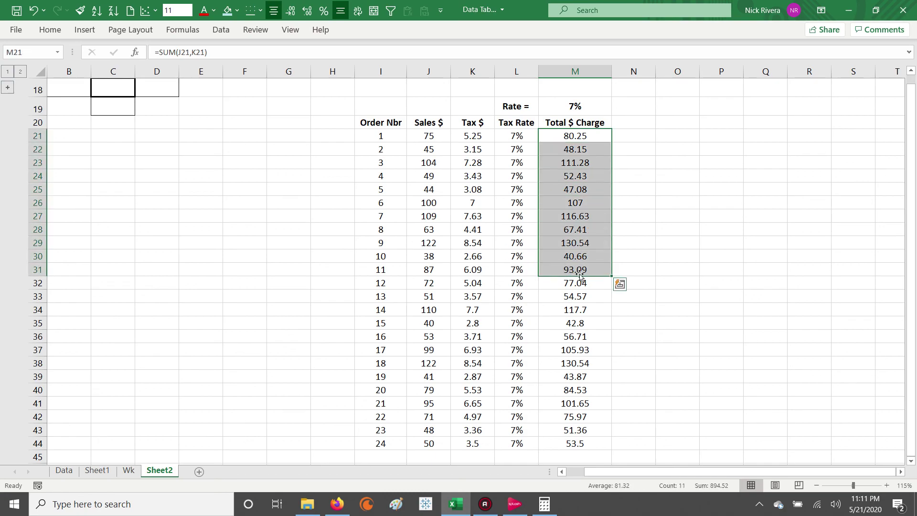